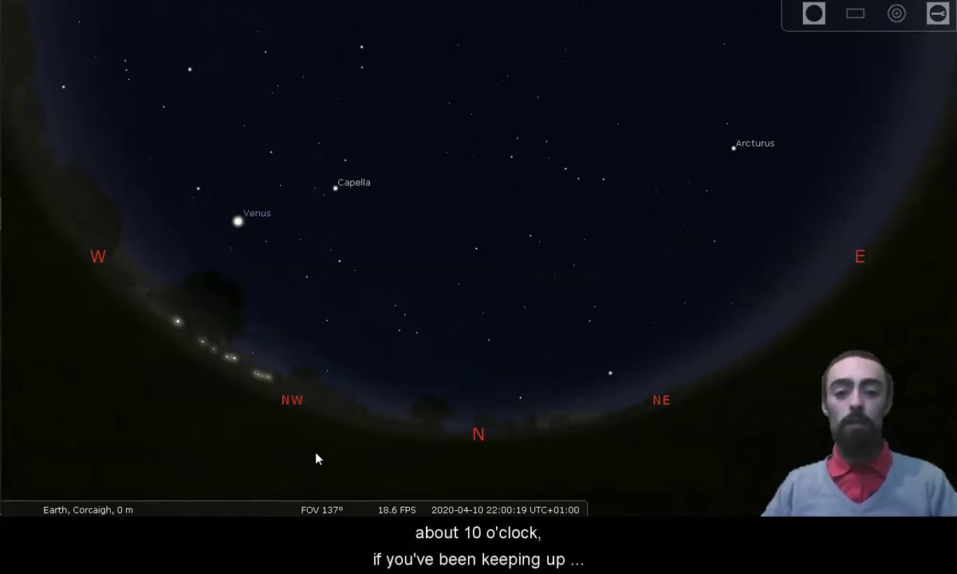
Turn the sky view from north to east and zoom in on Arcturus to a field of view of about 52°.
{"action": "mouse_move", "coordinate": [513, 466]}
{"action": "left_mouse_down"}
{"action": "mouse_move", "coordinate": [488, 459]}
{"action": "mouse_move", "coordinate": [514, 474]}
{"action": "left_mouse_up"}
{"action": "scroll", "coordinate": [514, 469], "scroll_direction": "up", "scroll_amount": 2}
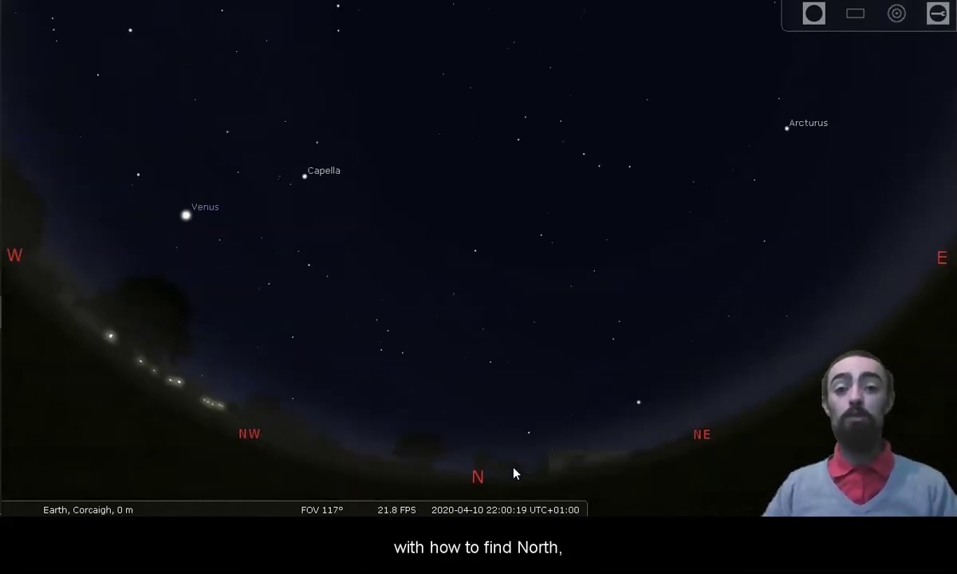
{"action": "key", "text": "Right"}
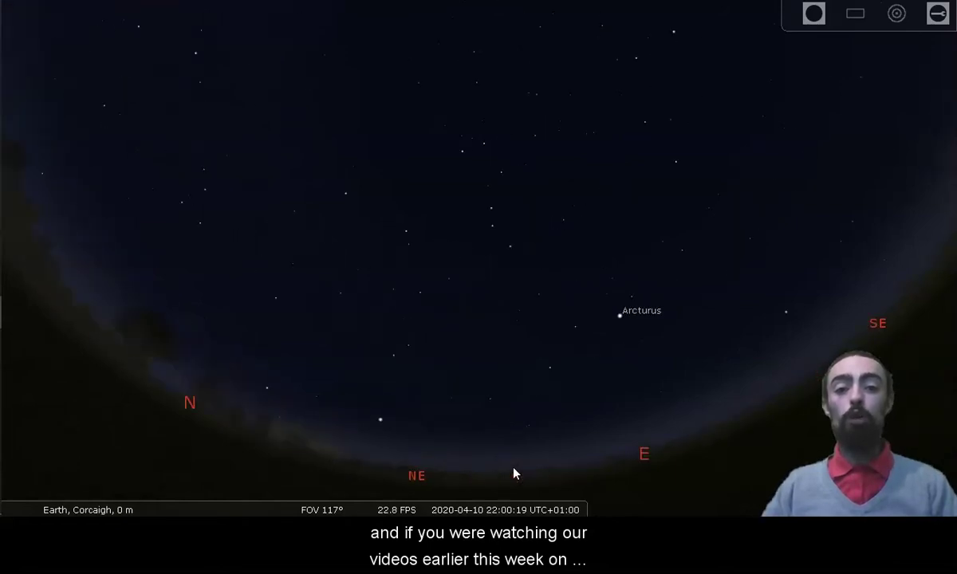
{"action": "key", "text": "Right"}
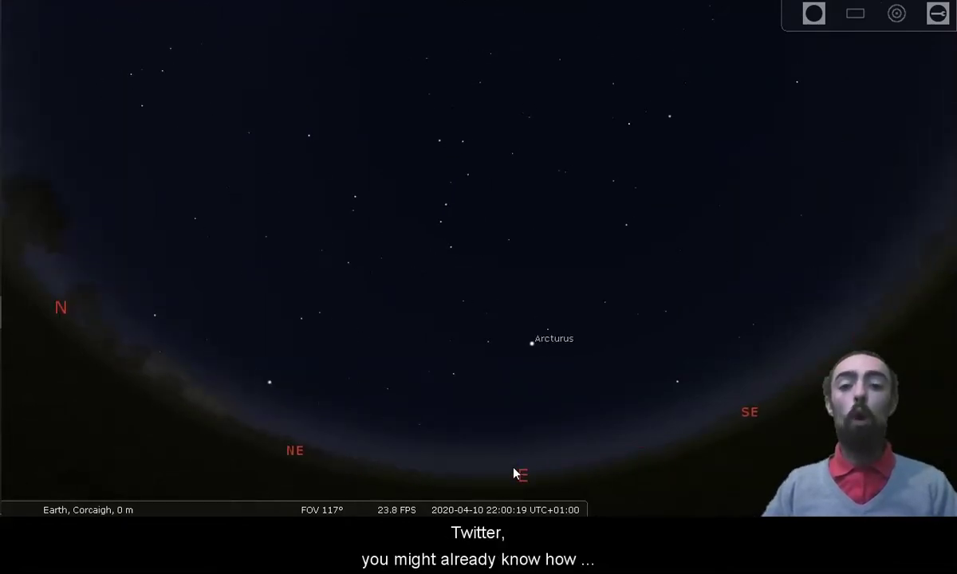
{"action": "key", "text": "Left"}
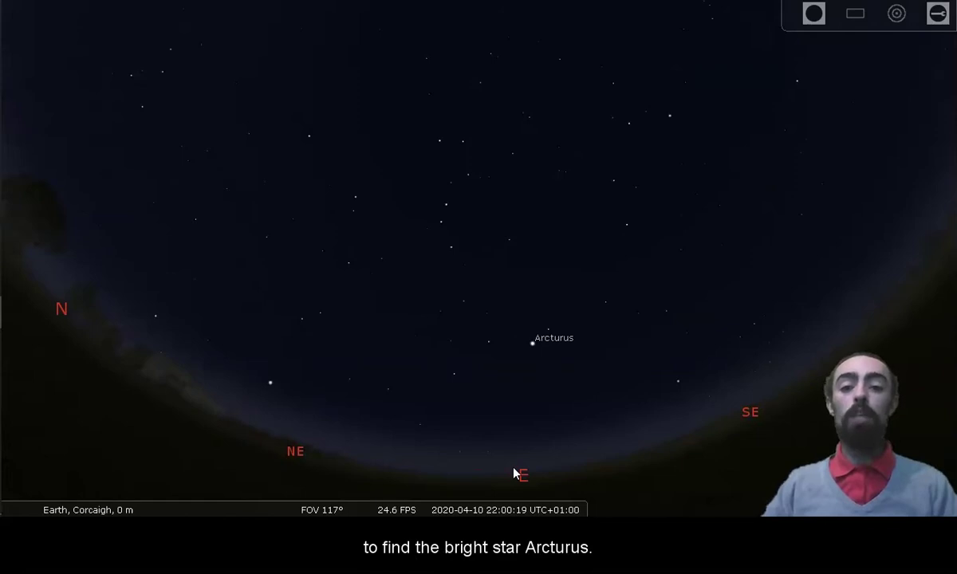
{"action": "key", "text": "Right"}
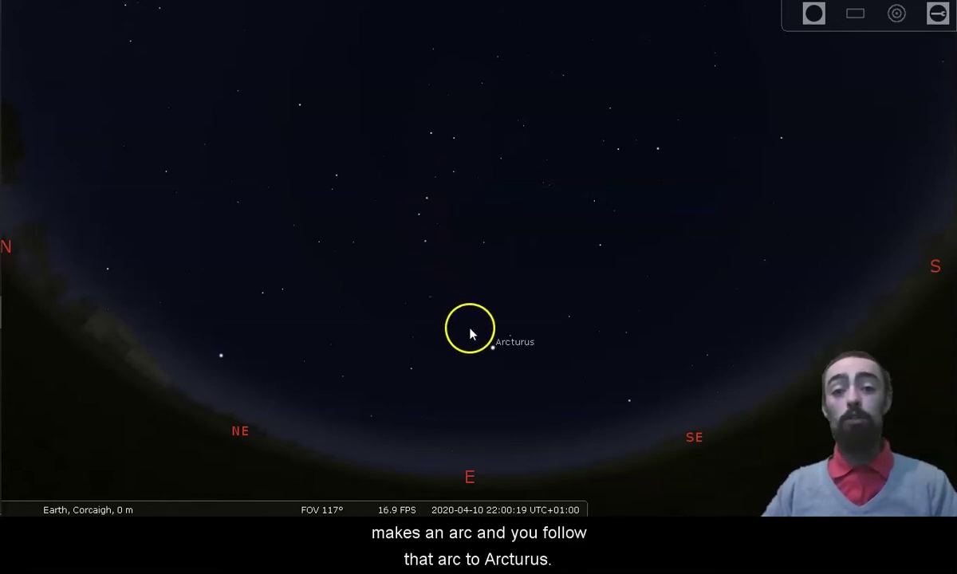
{"action": "left_click_drag", "start_coordinate": [495, 352], "coordinate": [511, 270]}
{"action": "scroll", "coordinate": [511, 270], "scroll_direction": "up", "scroll_amount": 5}
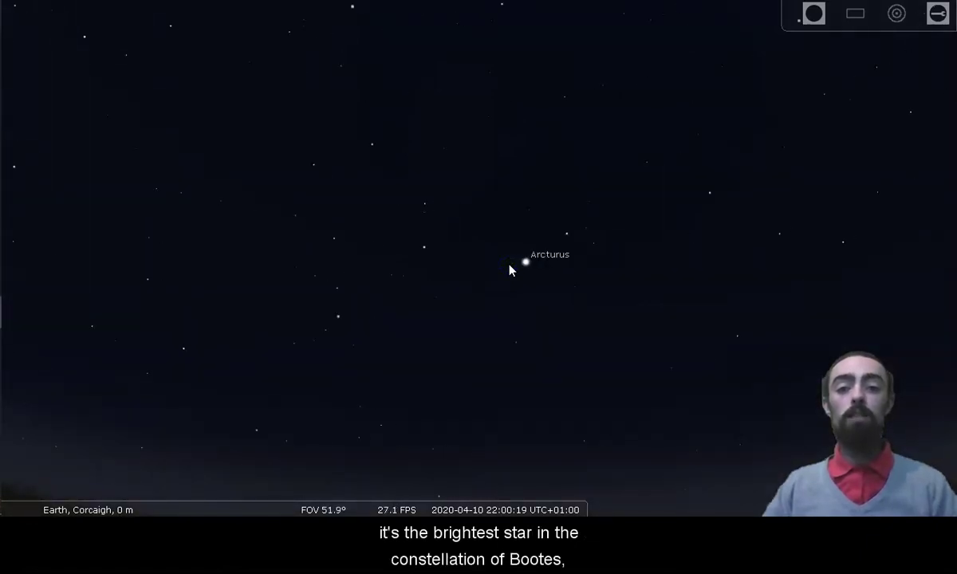
Display the constellation lines and deep-sky object markers, keeping Bootes and its surroundings in view.
{"action": "mouse_move", "coordinate": [85, 503]}
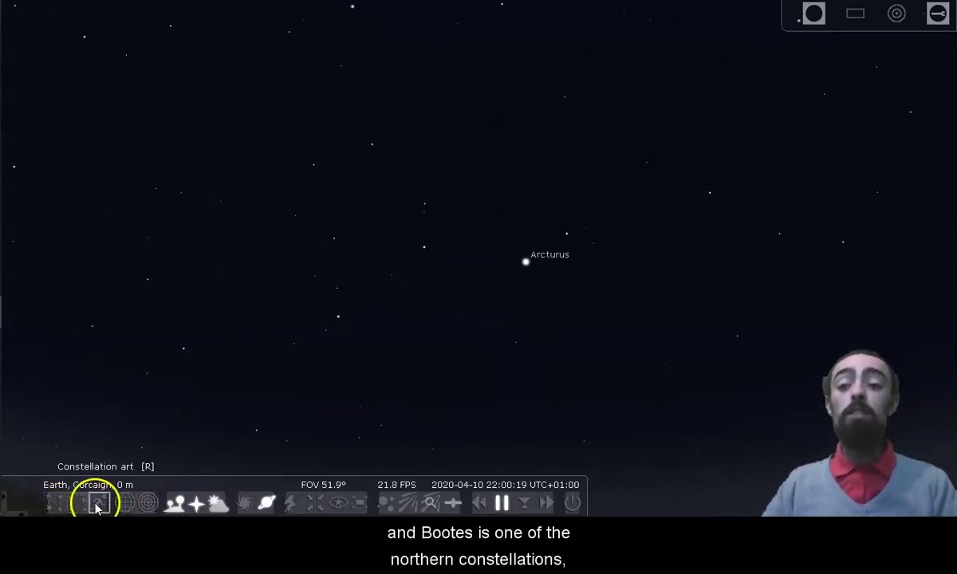
{"action": "left_click", "coordinate": [54, 503]}
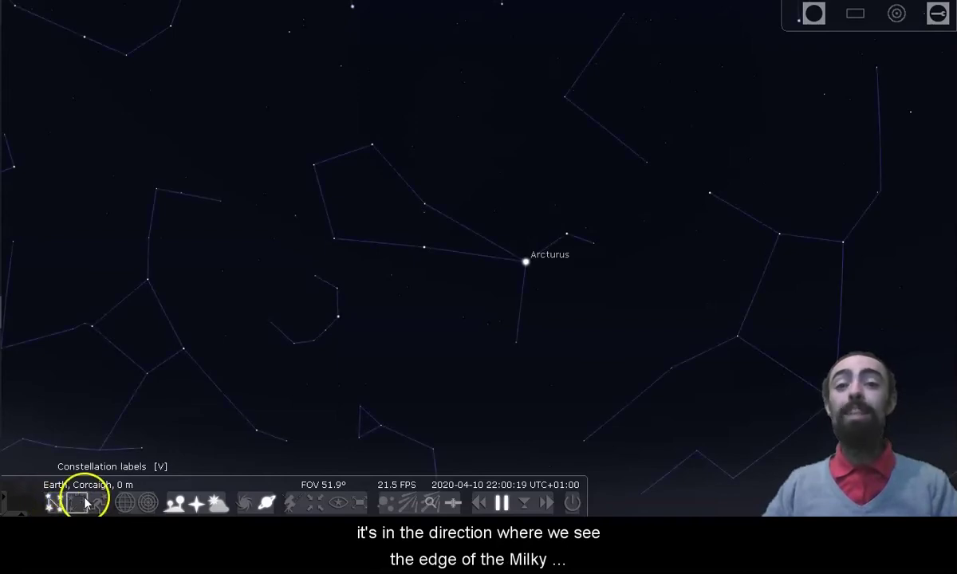
{"action": "left_click_drag", "start_coordinate": [280, 421], "coordinate": [353, 423]}
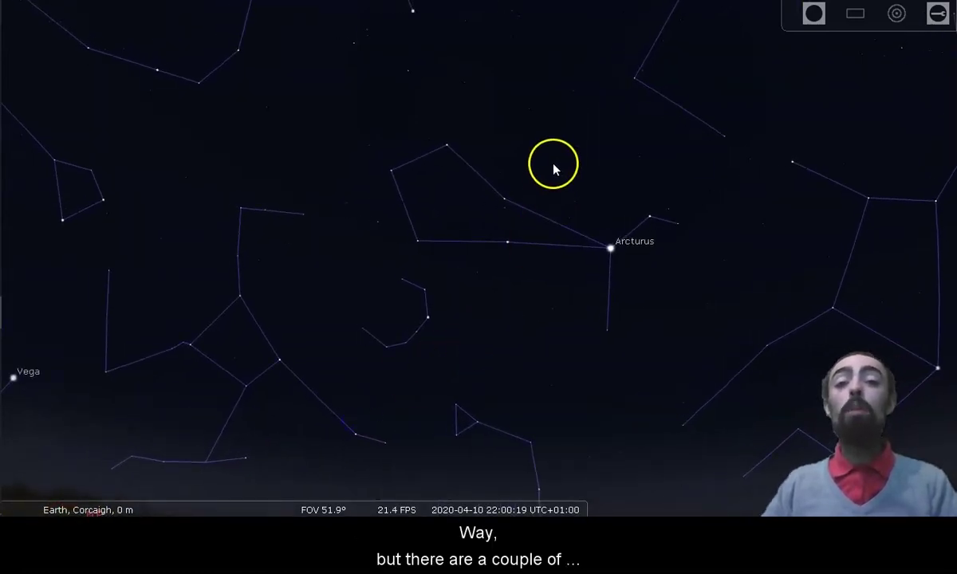
{"action": "mouse_move", "coordinate": [128, 506]}
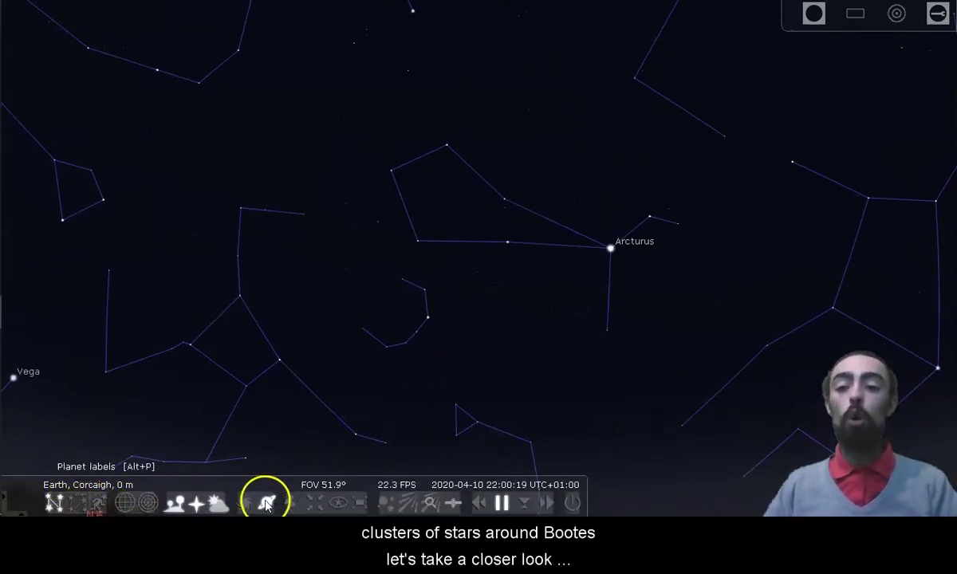
{"action": "left_click", "coordinate": [245, 503]}
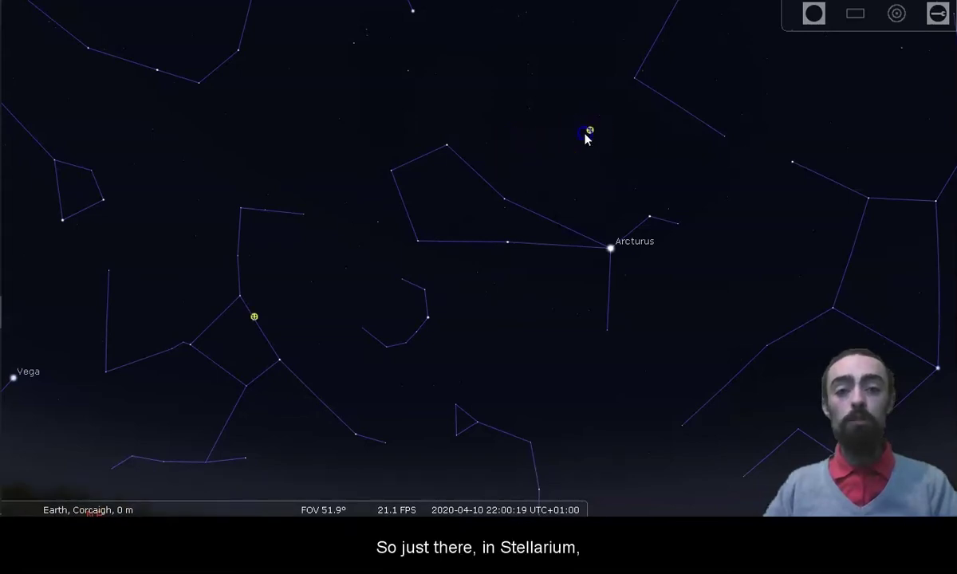
Find the M 3 globular cluster above Arcturus and zoom in on its stars to a field of view of about 0.64°.
{"action": "left_click_drag", "start_coordinate": [589, 132], "coordinate": [489, 184]}
{"action": "left_click", "coordinate": [492, 169]}
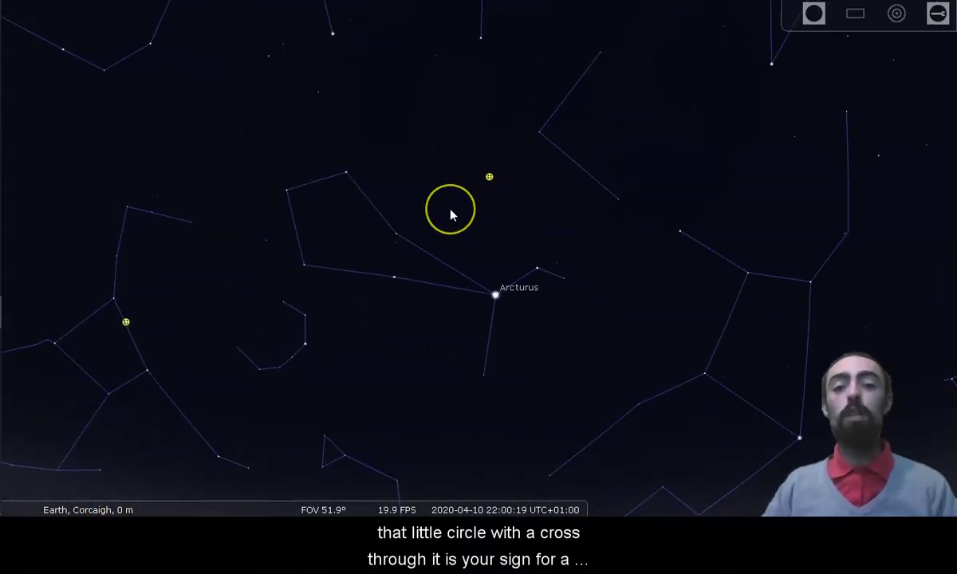
{"action": "scroll", "coordinate": [450, 214], "scroll_direction": "up", "scroll_amount": 4}
{"action": "scroll", "coordinate": [451, 214], "scroll_direction": "up", "scroll_amount": 3}
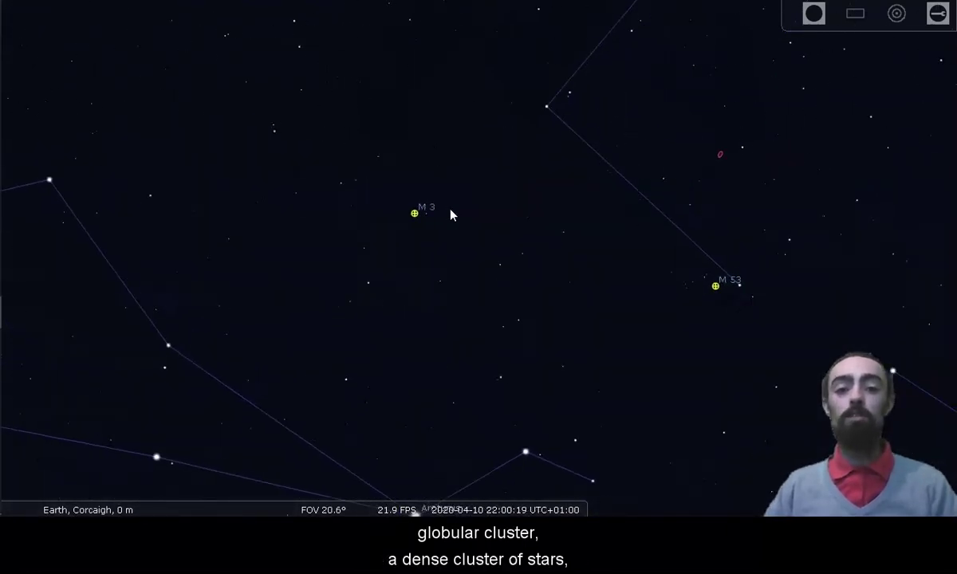
{"action": "left_click", "coordinate": [573, 229]}
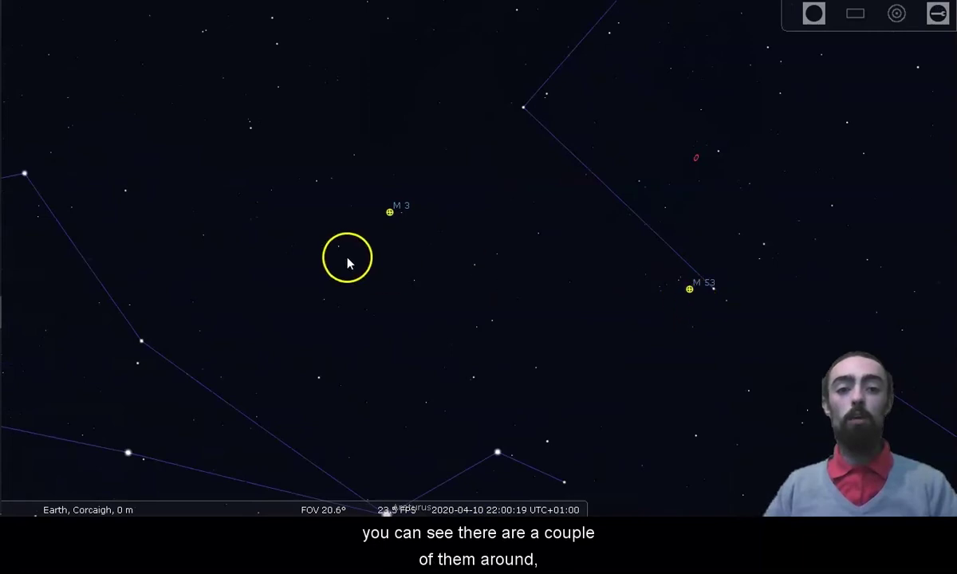
{"action": "left_click_drag", "start_coordinate": [347, 259], "coordinate": [441, 271]}
{"action": "scroll", "coordinate": [440, 272], "scroll_direction": "up", "scroll_amount": 5}
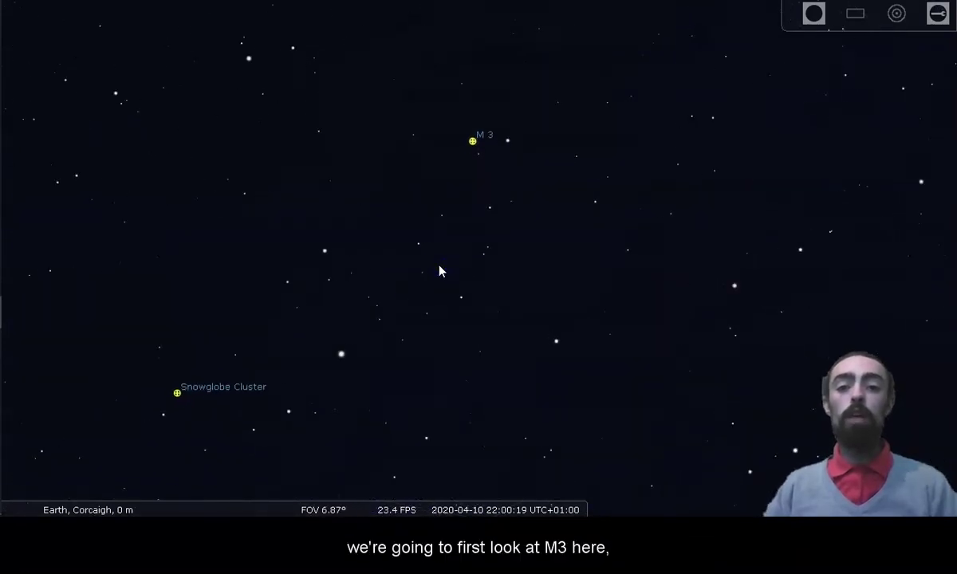
{"action": "scroll", "coordinate": [441, 272], "scroll_direction": "up", "scroll_amount": 4}
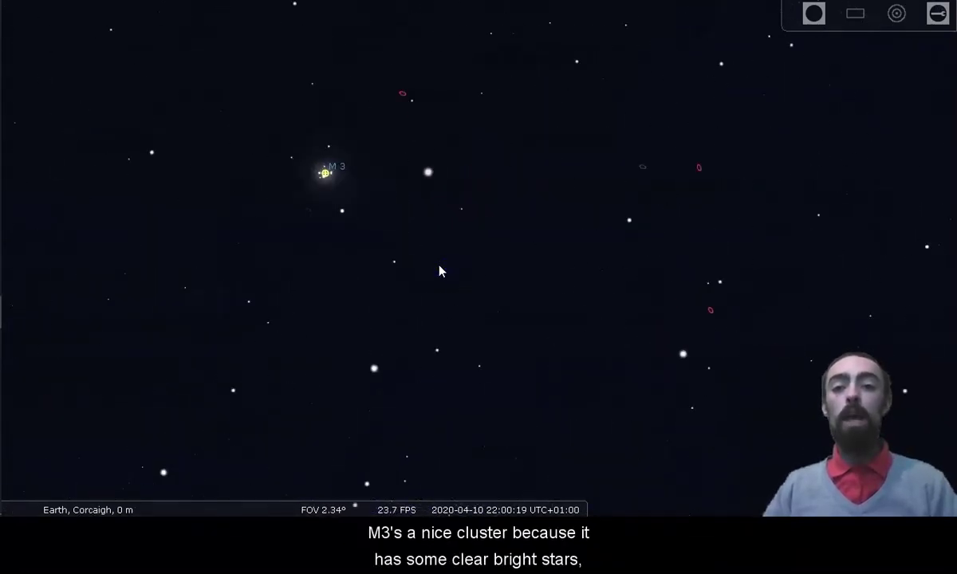
{"action": "scroll", "coordinate": [440, 271], "scroll_direction": "up", "scroll_amount": 3}
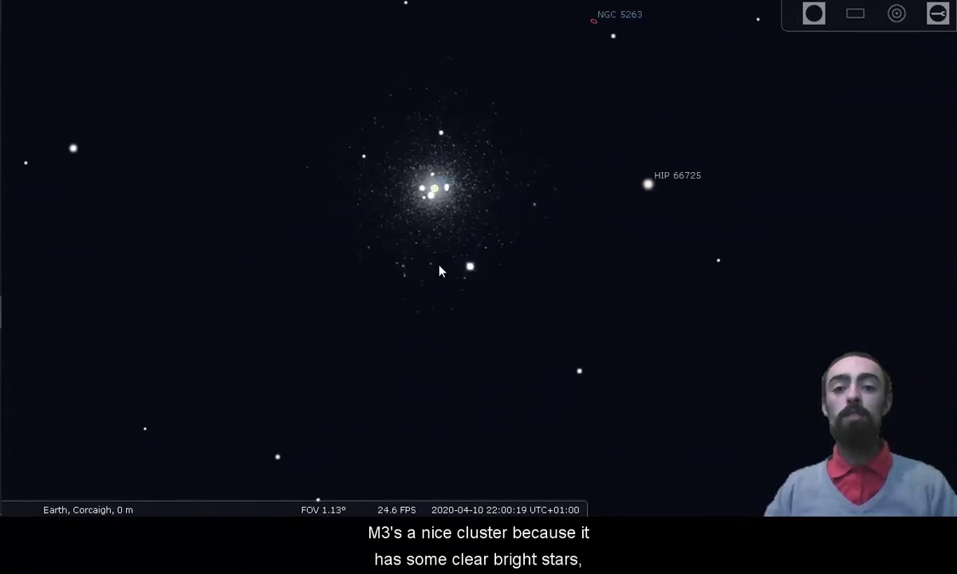
{"action": "scroll", "coordinate": [441, 272], "scroll_direction": "up", "scroll_amount": 2}
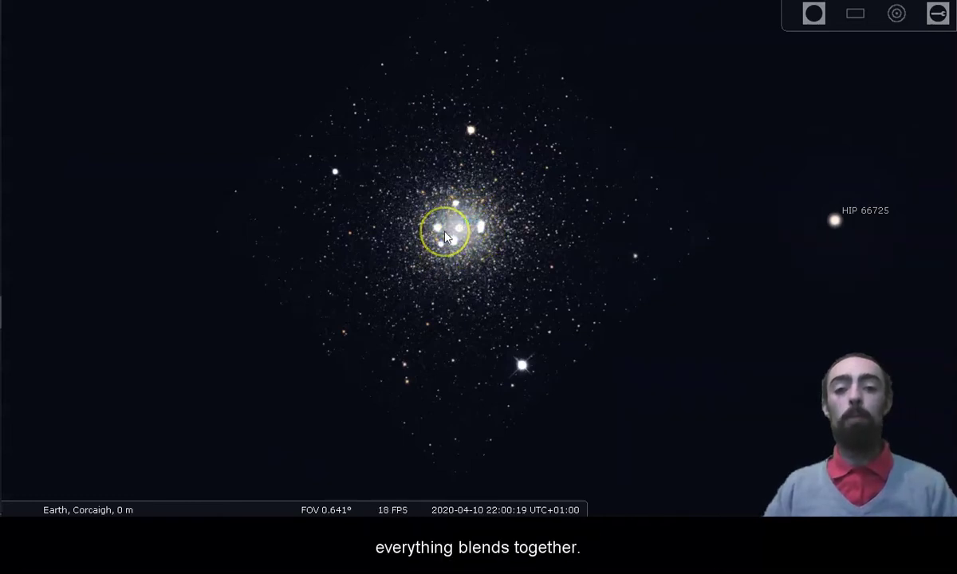
Zoom back out from M 3 to a field of view of about 46.5° to frame the whole Bootes constellation around Arcturus.
{"action": "scroll", "coordinate": [445, 236], "scroll_direction": "down", "scroll_amount": 8}
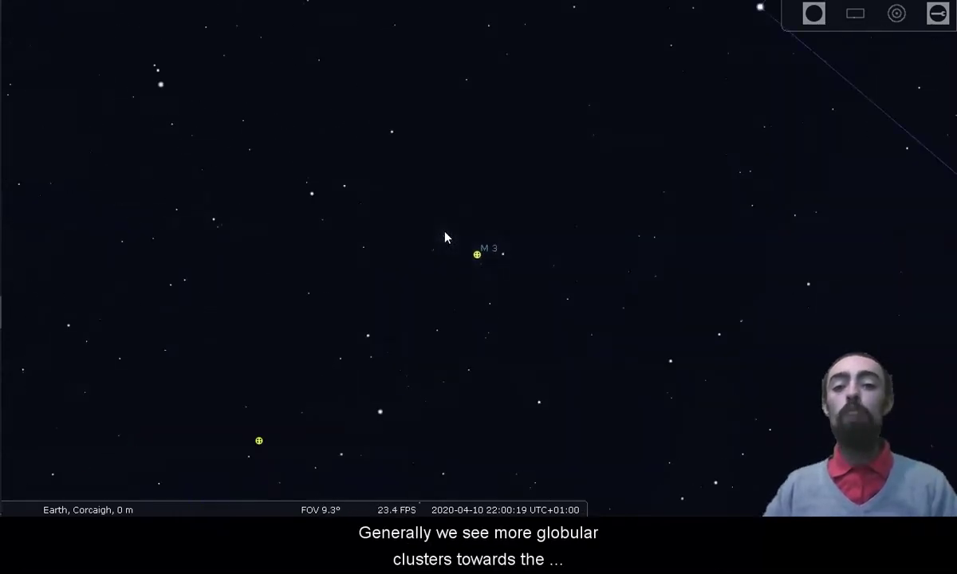
{"action": "scroll", "coordinate": [445, 237], "scroll_direction": "down", "scroll_amount": 1}
{"action": "scroll", "coordinate": [445, 237], "scroll_direction": "down", "scroll_amount": 1}
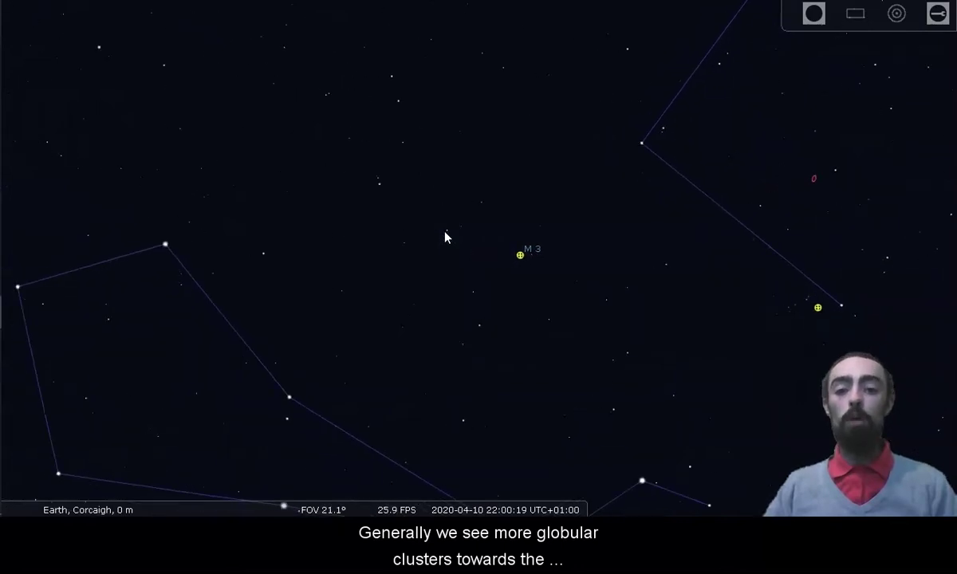
{"action": "key", "text": "Down"}
{"action": "scroll", "coordinate": [445, 237], "scroll_direction": "down", "scroll_amount": 1}
{"action": "key", "text": "Down"}
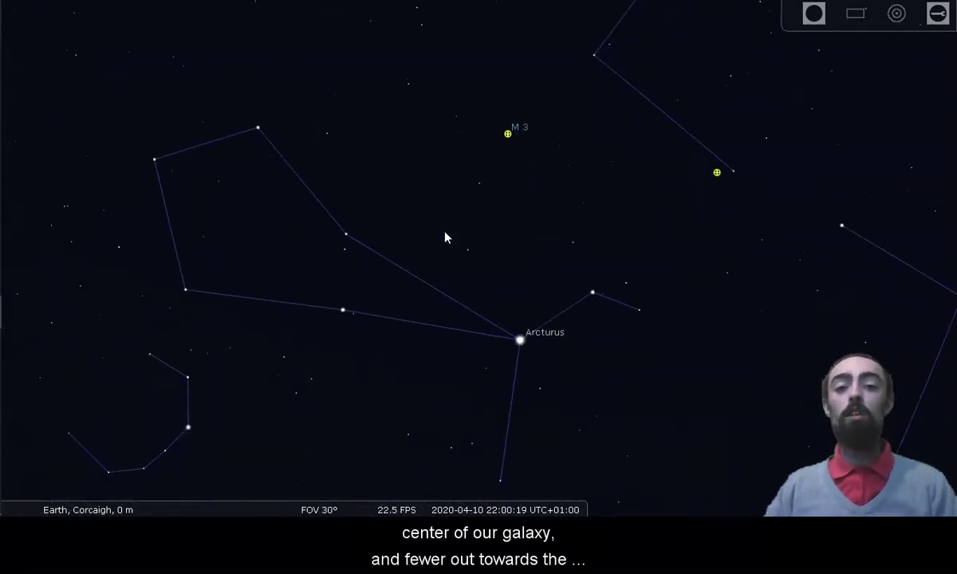
{"action": "key", "text": "Left"}
{"action": "scroll", "coordinate": [445, 237], "scroll_direction": "down", "scroll_amount": 1}
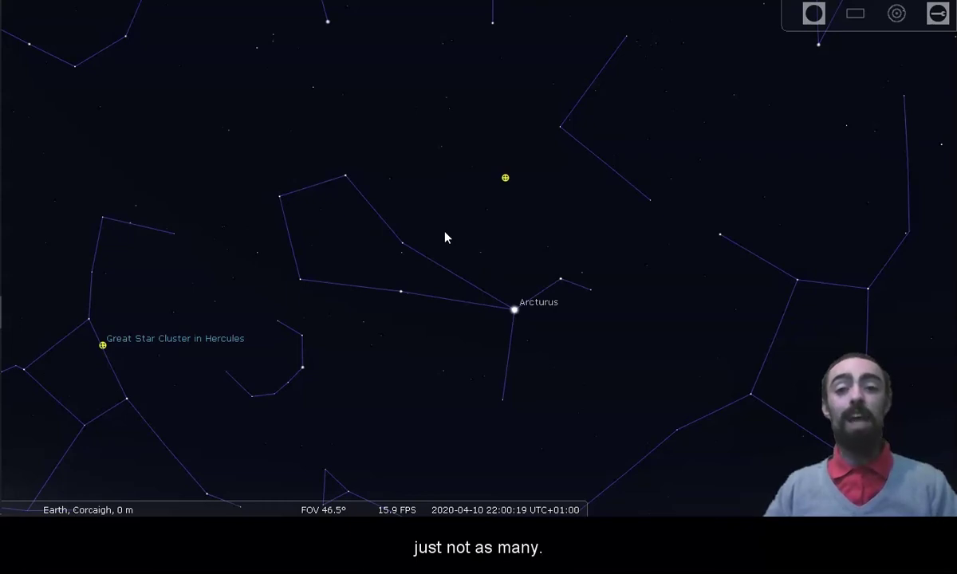
{"action": "key", "text": "Down"}
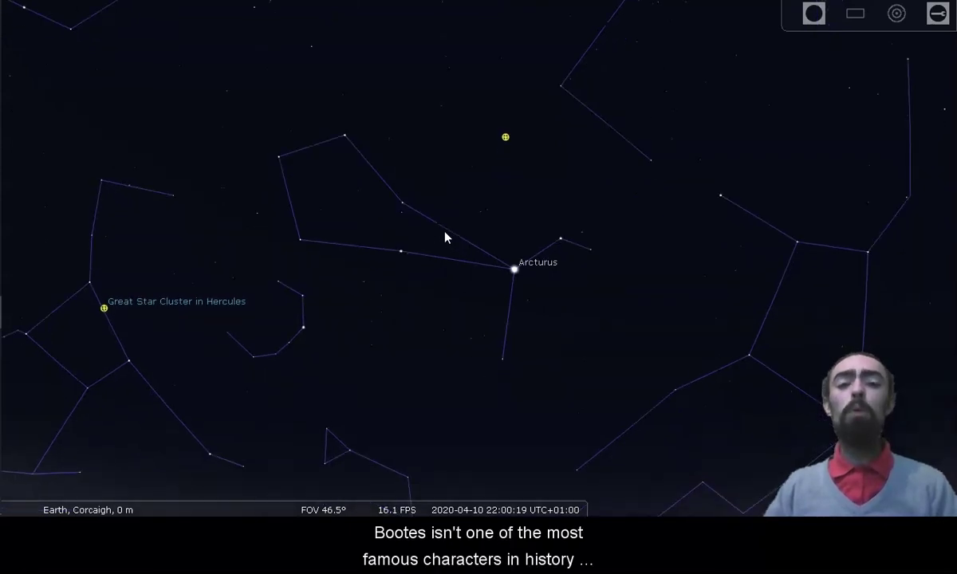
Show the constellation art and hide the constellation lines.
{"action": "mouse_move", "coordinate": [120, 502]}
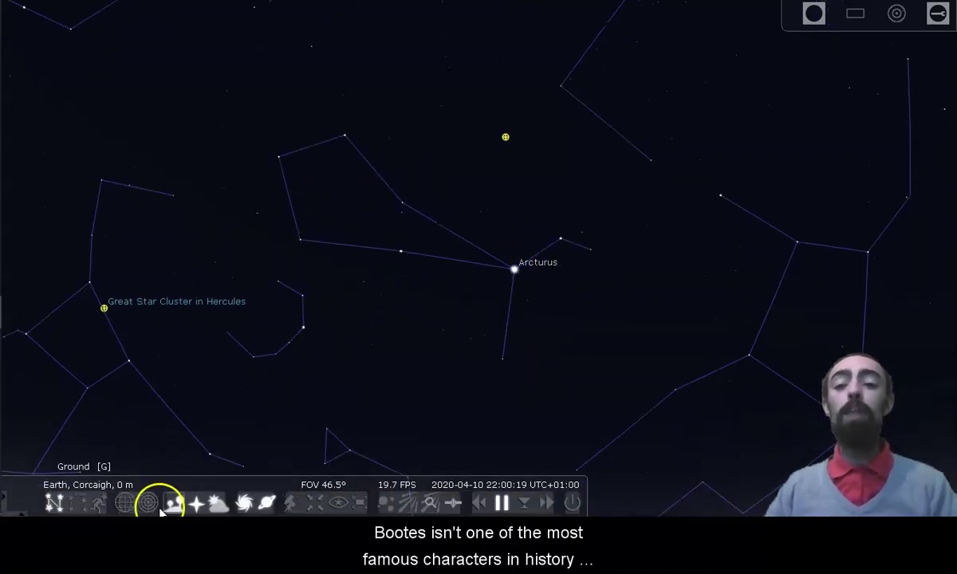
{"action": "left_click", "coordinate": [98, 503]}
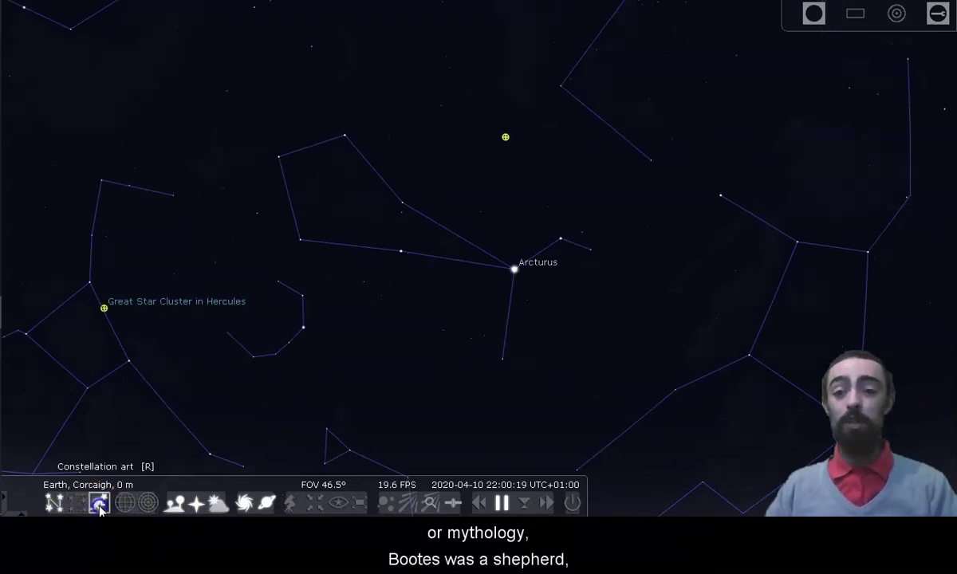
{"action": "left_click", "coordinate": [51, 502]}
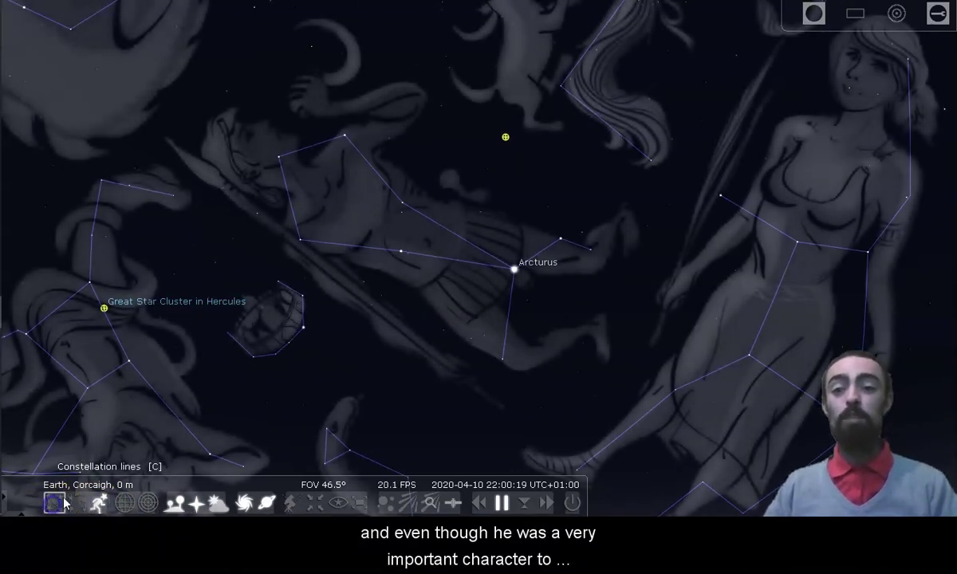
Shift the view to the Hercules figure in the north-east and enlarge it to a field of view of about 37°.
{"action": "left_click_drag", "start_coordinate": [456, 337], "coordinate": [577, 262]}
{"action": "left_click_drag", "start_coordinate": [461, 336], "coordinate": [674, 267]}
{"action": "left_click_drag", "start_coordinate": [583, 284], "coordinate": [614, 225]}
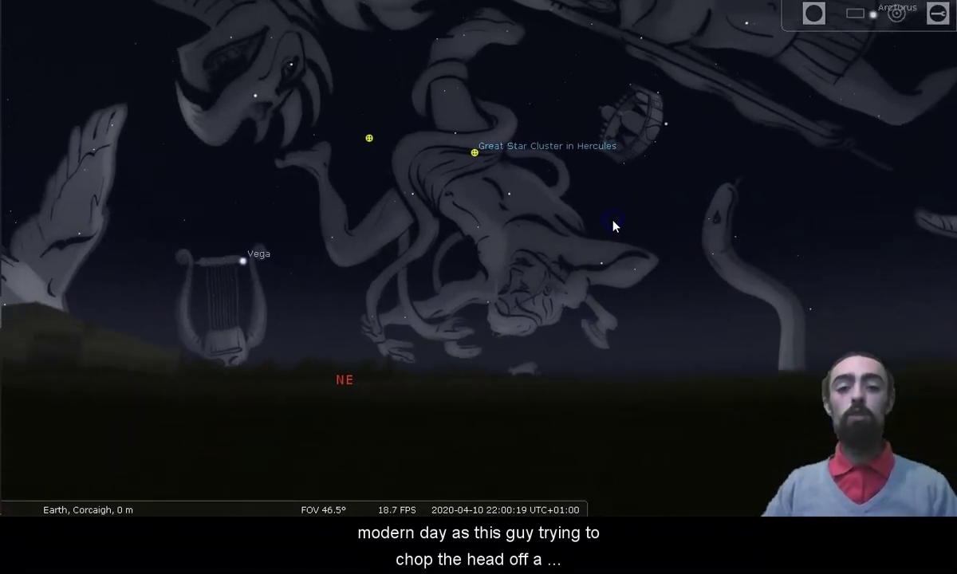
{"action": "scroll", "coordinate": [613, 225], "scroll_direction": "up", "scroll_amount": 3}
{"action": "left_click_drag", "start_coordinate": [633, 191], "coordinate": [585, 252]}
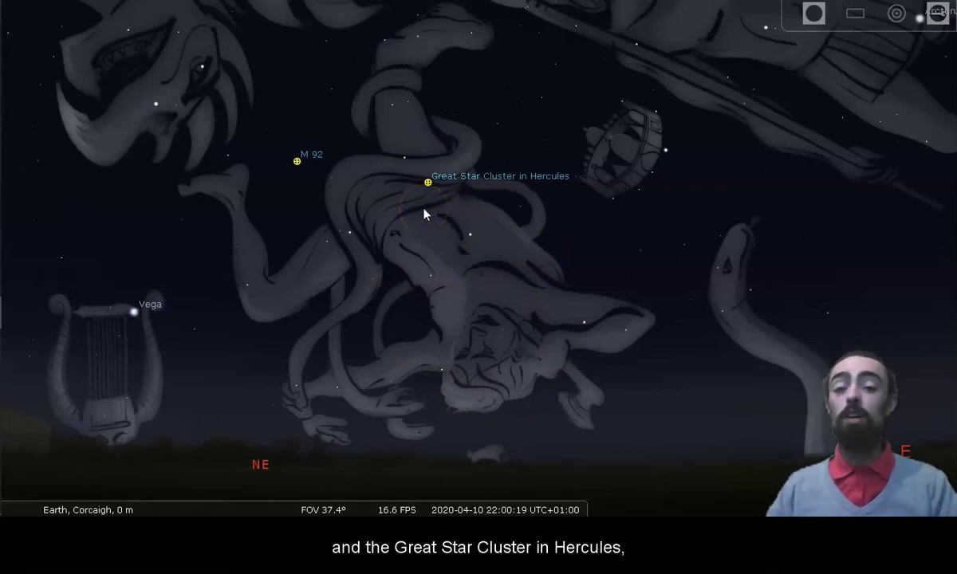
Hide the constellation art and show the constellation lines again.
{"action": "mouse_move", "coordinate": [120, 505]}
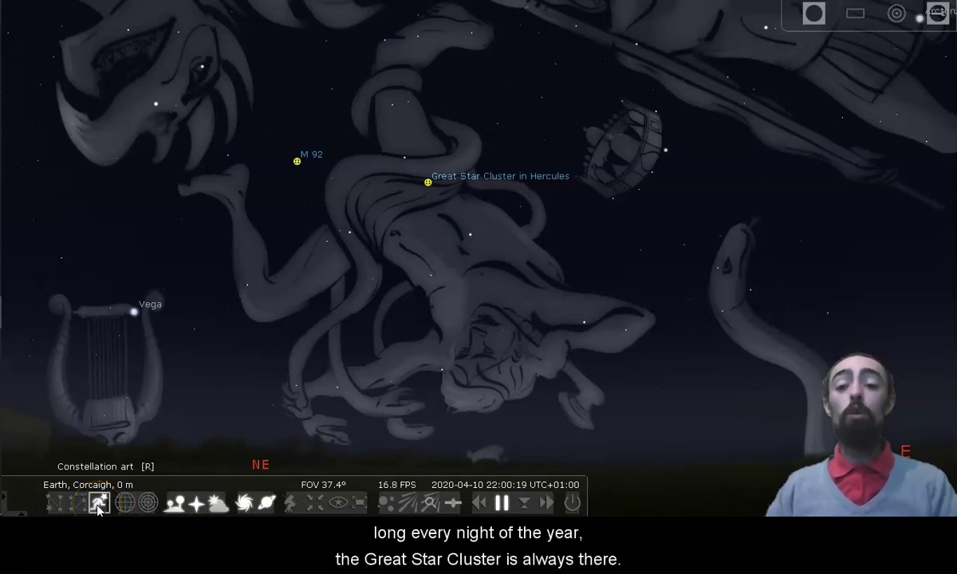
{"action": "left_click", "coordinate": [97, 509]}
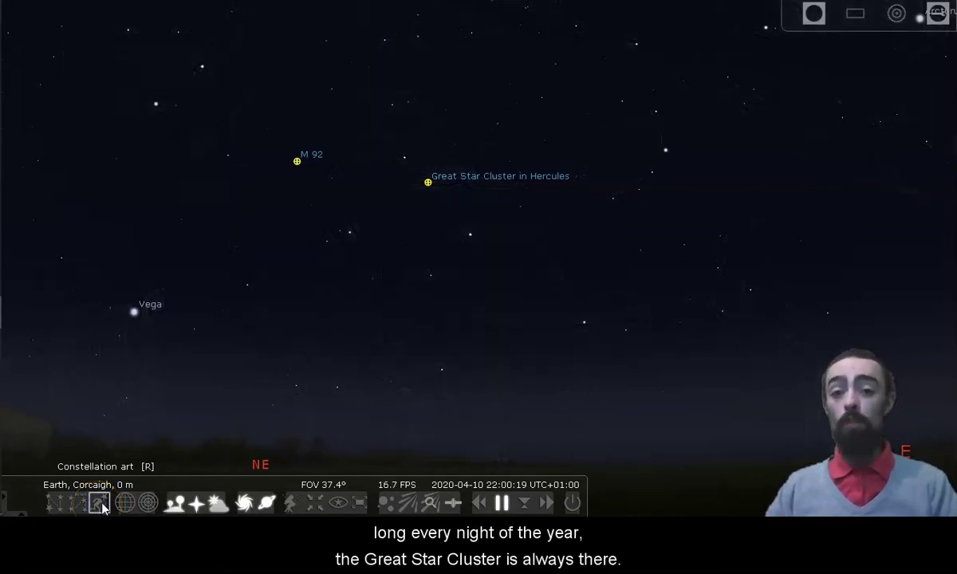
{"action": "left_click", "coordinate": [56, 503]}
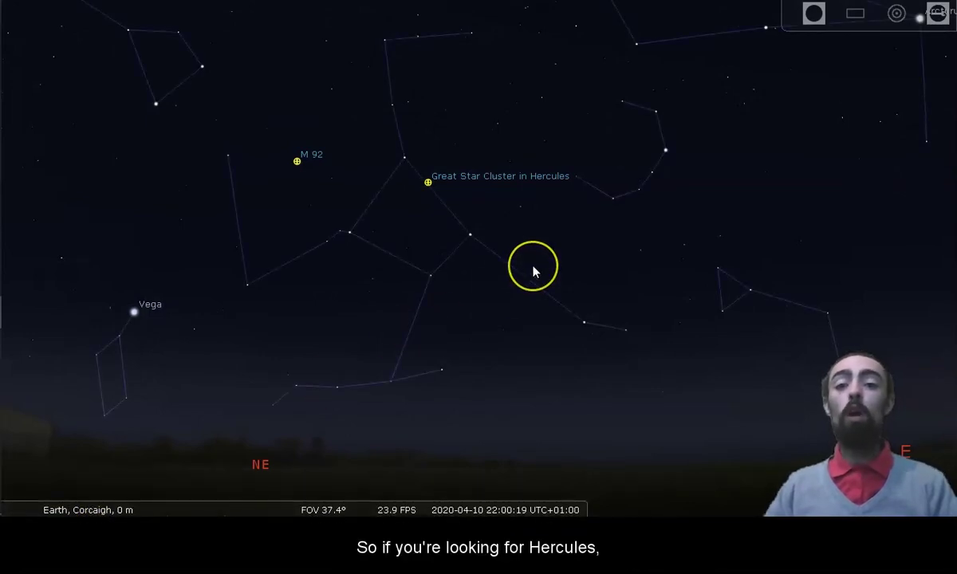
Examine where Hercules lies between Arcturus and Vega, then close in on Hercules at a field of view of about 40°.
{"action": "scroll", "coordinate": [533, 272], "scroll_direction": "down", "scroll_amount": 5}
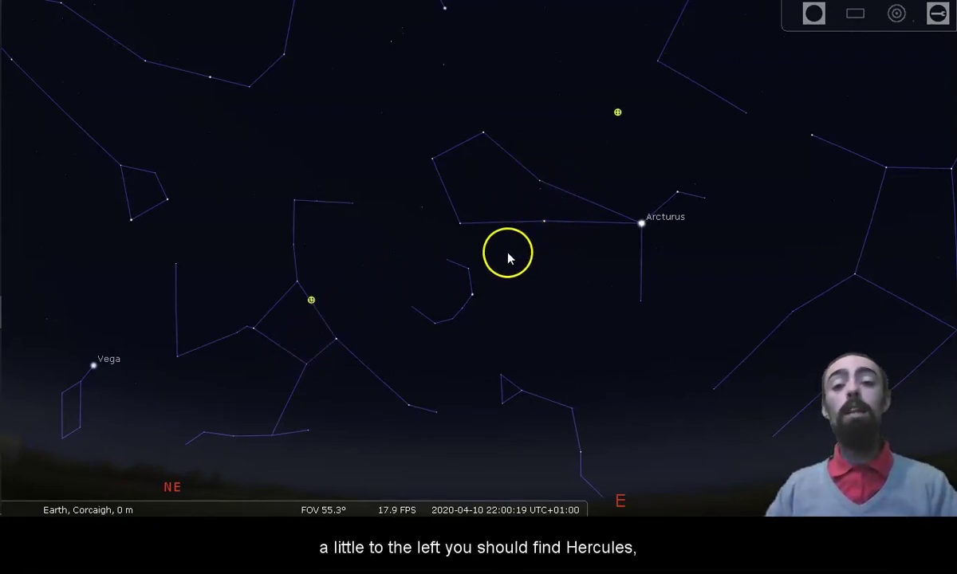
{"action": "key", "text": "Left"}
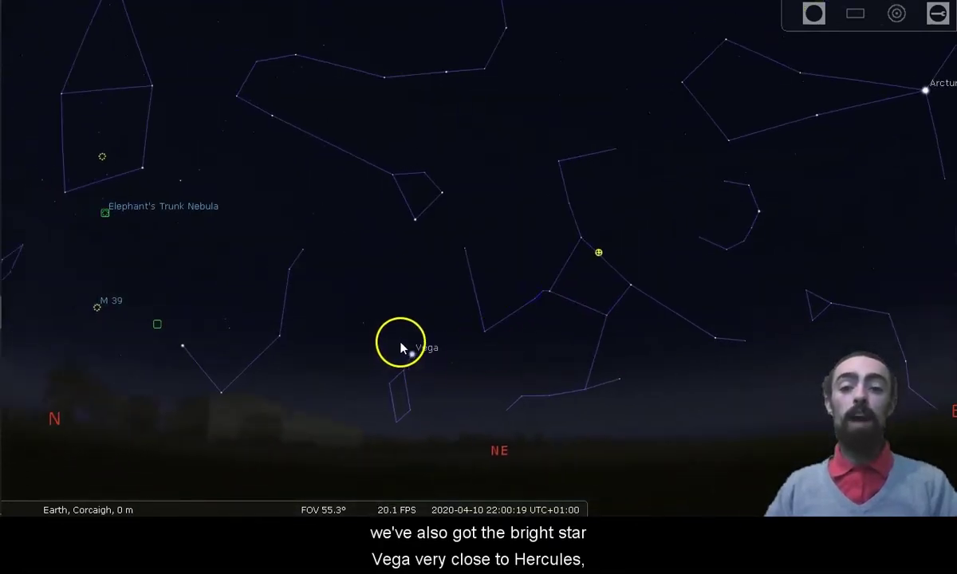
{"action": "left_click_drag", "start_coordinate": [586, 295], "coordinate": [496, 270]}
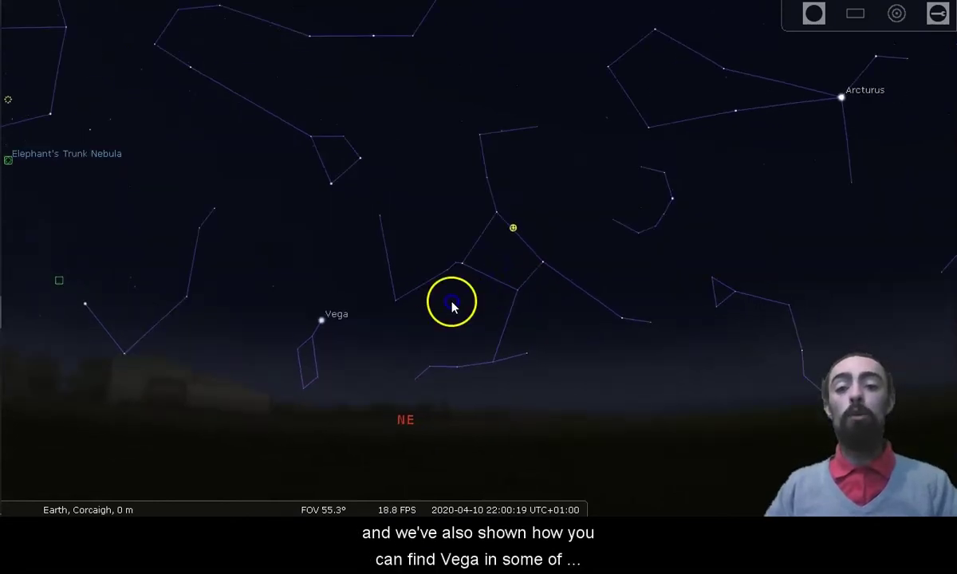
{"action": "left_click_drag", "start_coordinate": [451, 305], "coordinate": [441, 298]}
{"action": "scroll", "coordinate": [424, 306], "scroll_direction": "up", "scroll_amount": 5}
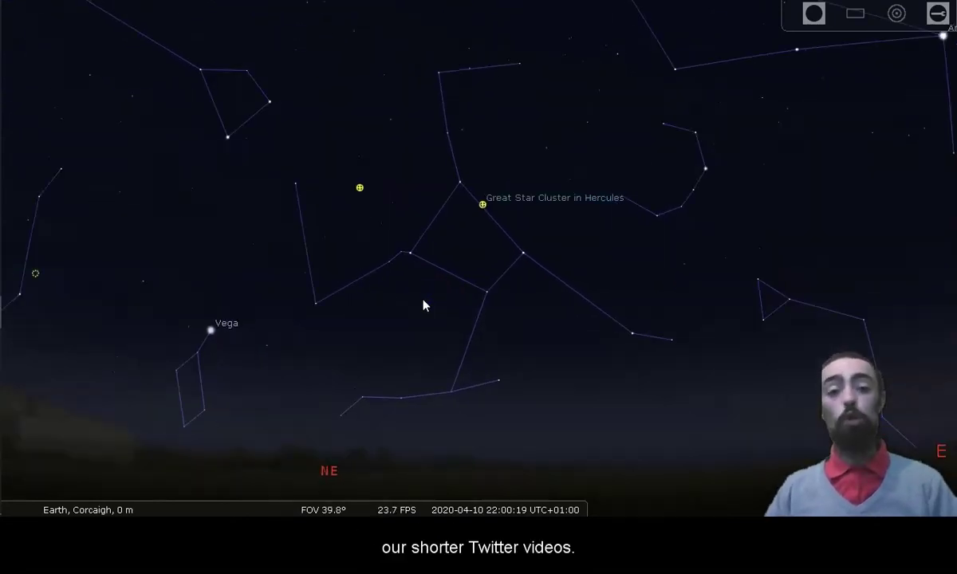
Close in on the Great Star Cluster in Hercules to a field of view of about 0.8°.
{"action": "scroll", "coordinate": [424, 306], "scroll_direction": "up", "scroll_amount": 3}
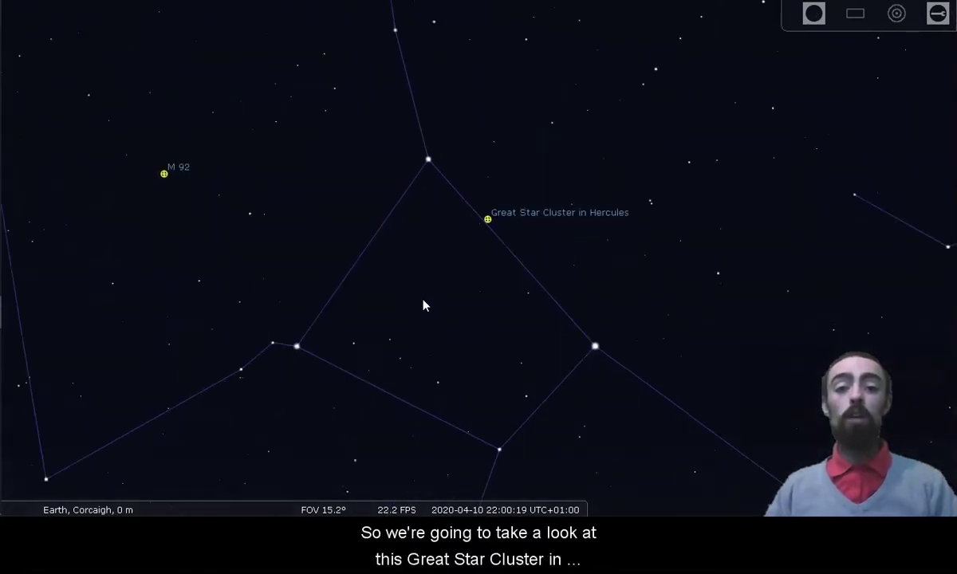
{"action": "scroll", "coordinate": [424, 305], "scroll_direction": "up", "scroll_amount": 6}
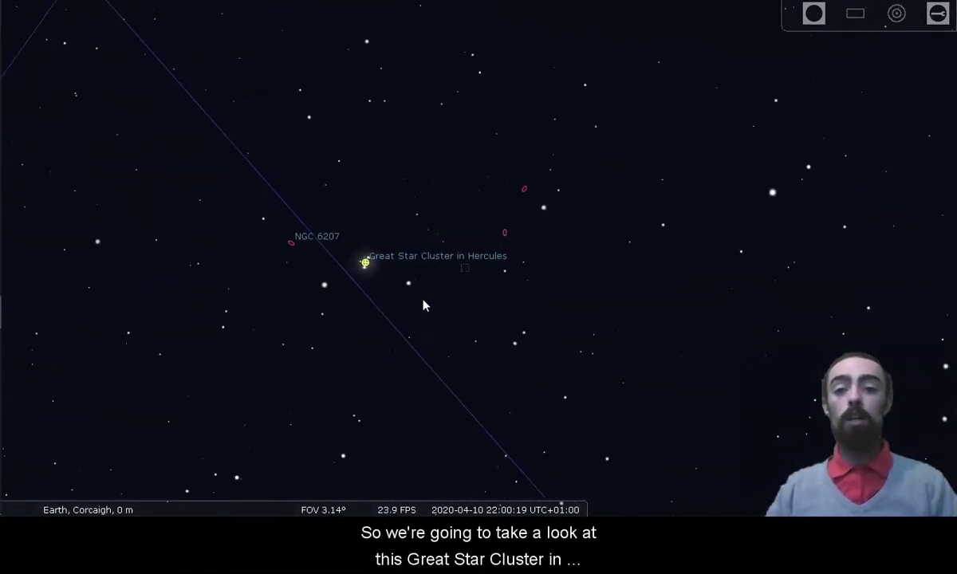
{"action": "scroll", "coordinate": [424, 305], "scroll_direction": "up", "scroll_amount": 2}
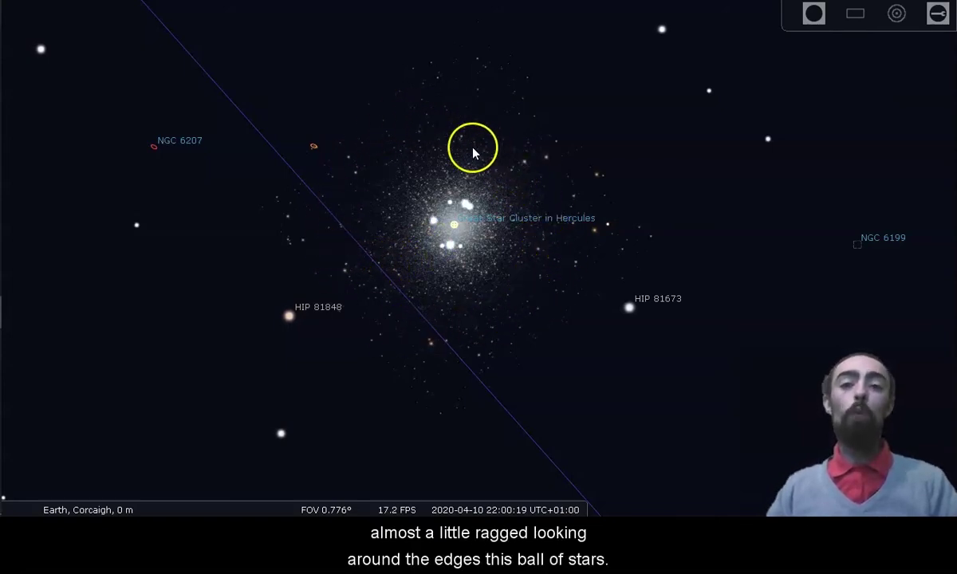
{"action": "left_click_drag", "start_coordinate": [509, 227], "coordinate": [532, 220]}
Widen the view from the Great Star Cluster to all of Hercules and Vega, at a field of view of about 44°.
{"action": "scroll", "coordinate": [532, 220], "scroll_direction": "down", "scroll_amount": 4}
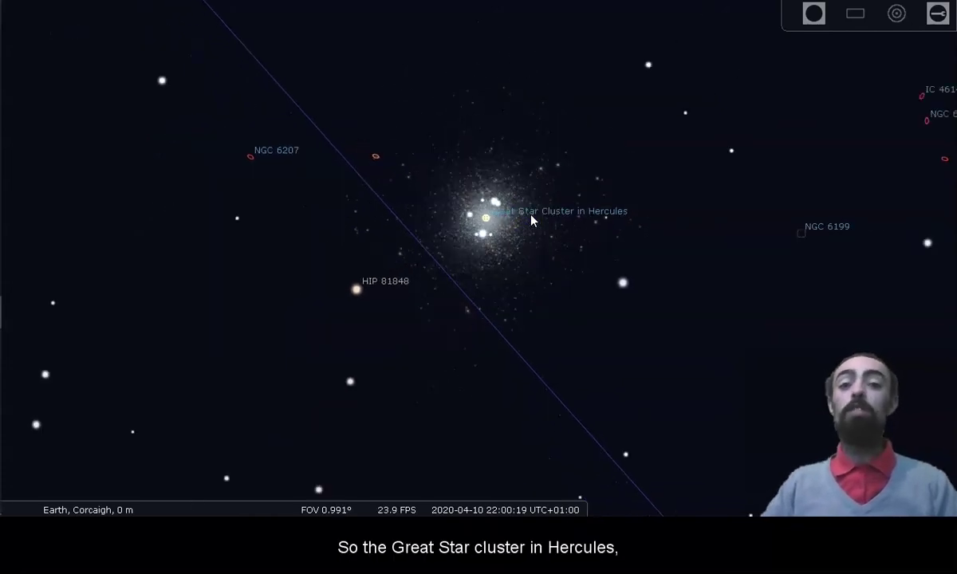
{"action": "scroll", "coordinate": [532, 220], "scroll_direction": "down", "scroll_amount": 6}
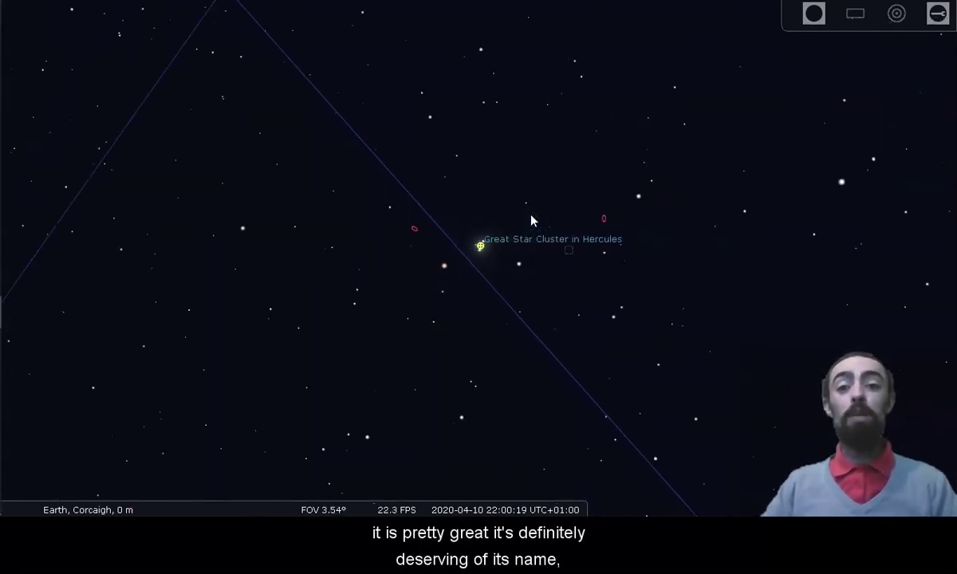
{"action": "scroll", "coordinate": [532, 220], "scroll_direction": "down", "scroll_amount": 4}
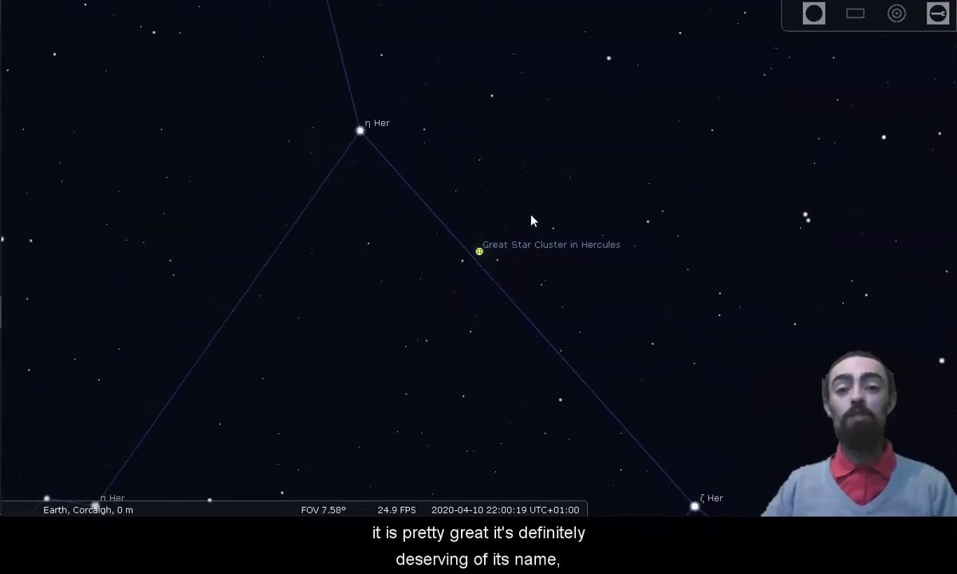
{"action": "scroll", "coordinate": [532, 220], "scroll_direction": "down", "scroll_amount": 4}
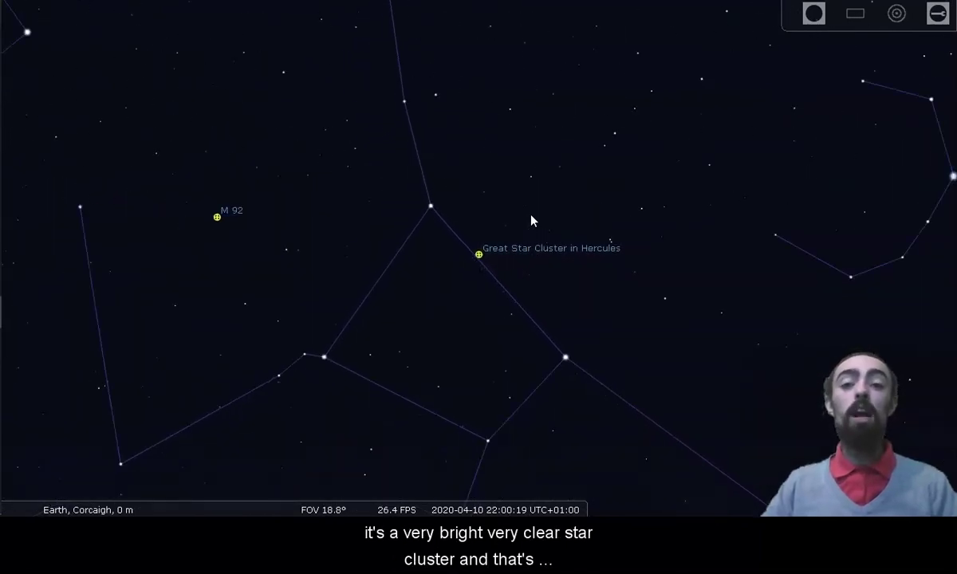
{"action": "scroll", "coordinate": [532, 221], "scroll_direction": "down", "scroll_amount": 3}
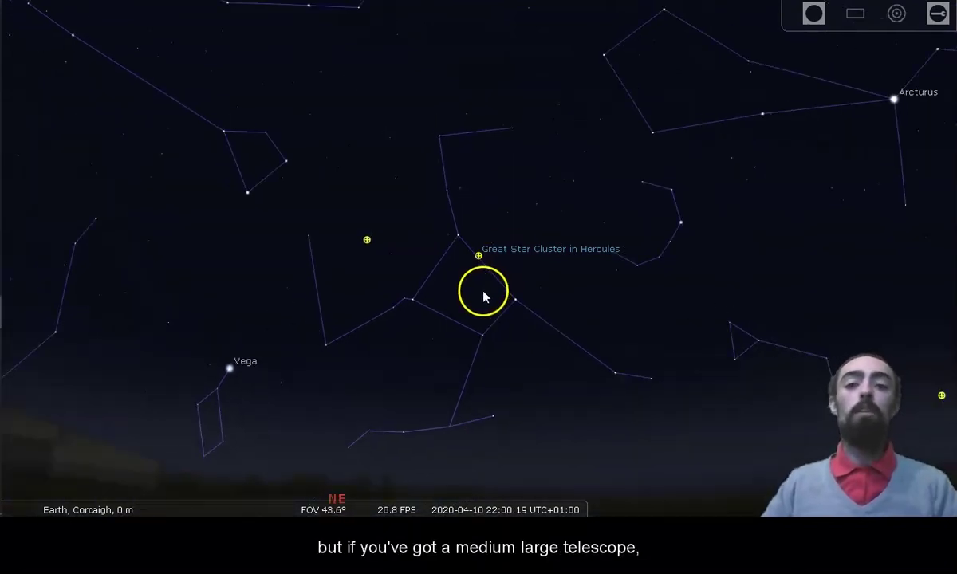
{"action": "mouse_move", "coordinate": [481, 289]}
{"action": "left_mouse_down"}
{"action": "mouse_move", "coordinate": [489, 284]}
{"action": "mouse_move", "coordinate": [480, 282]}
{"action": "left_mouse_up"}
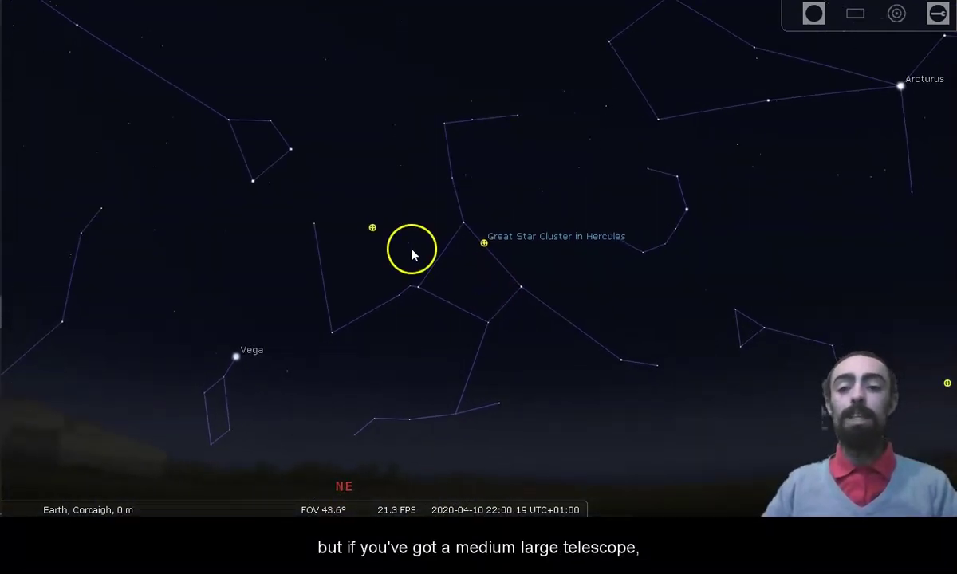
{"action": "left_click_drag", "start_coordinate": [412, 254], "coordinate": [471, 231]}
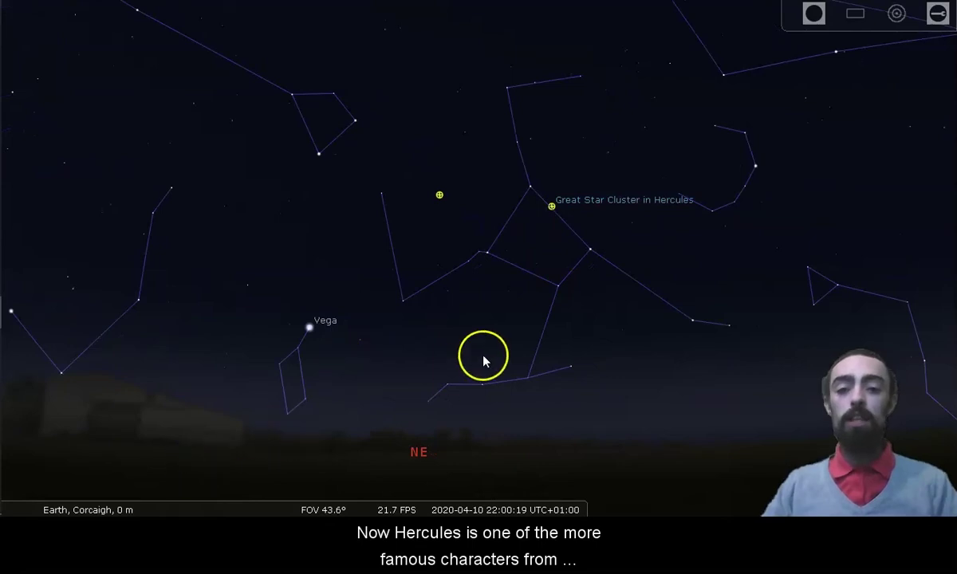
Hide the constellation lines and turn the widened view from Hercules past north toward the Andromeda Galaxy in the north-west.
{"action": "mouse_move", "coordinate": [171, 507]}
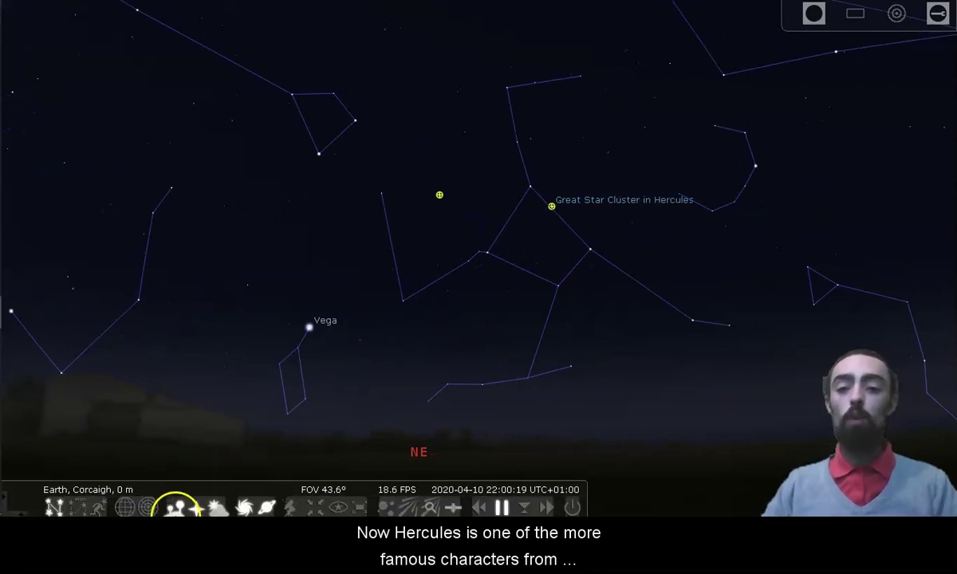
{"action": "left_click", "coordinate": [54, 504]}
{"action": "scroll", "coordinate": [511, 305], "scroll_direction": "down", "scroll_amount": 3}
{"action": "key", "text": "Left"}
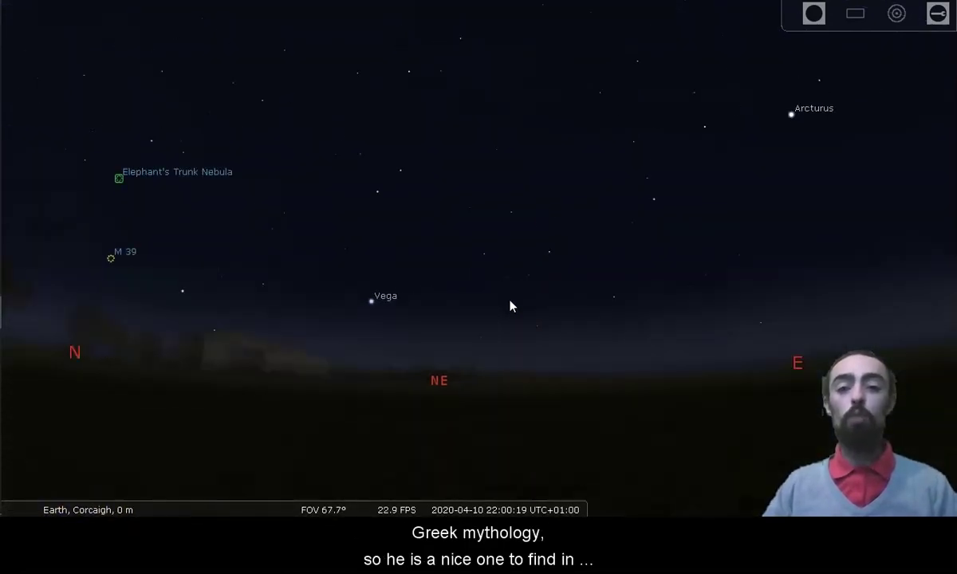
{"action": "key", "text": "Left"}
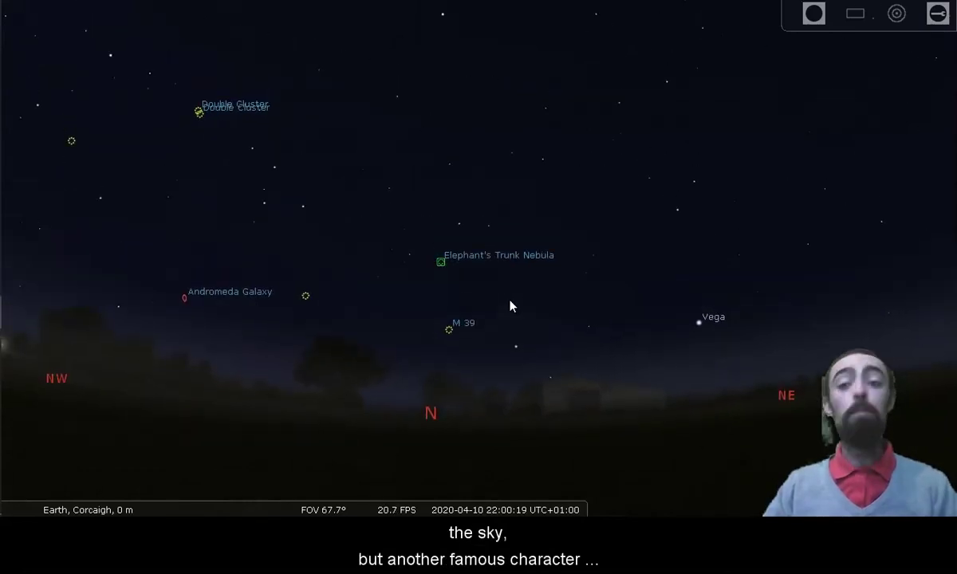
{"action": "key", "text": "Up"}
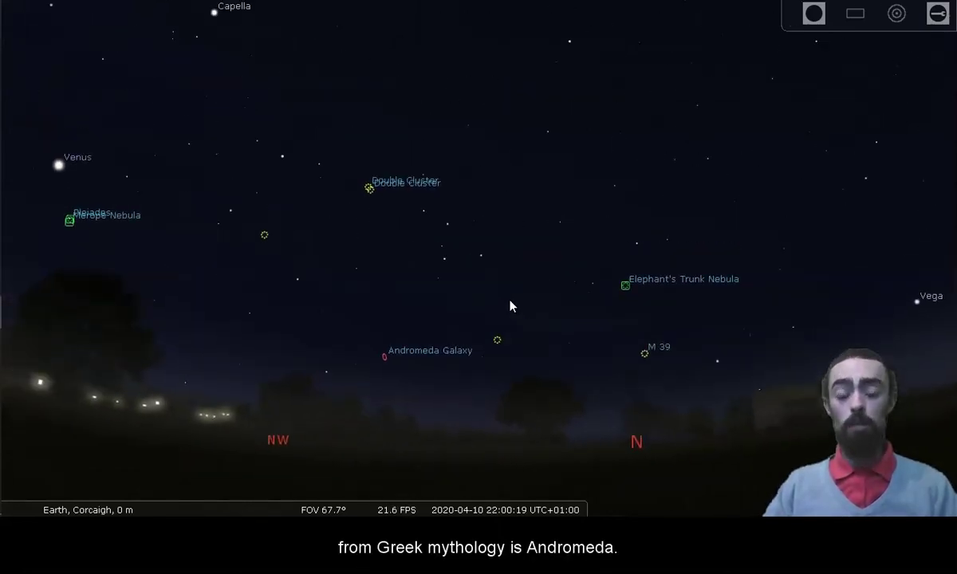
Enlarge the sky around the Andromeda Galaxy above the north-western horizon to a field of view of about 47°.
{"action": "left_click_drag", "start_coordinate": [509, 306], "coordinate": [489, 213]}
{"action": "left_click", "coordinate": [494, 123]}
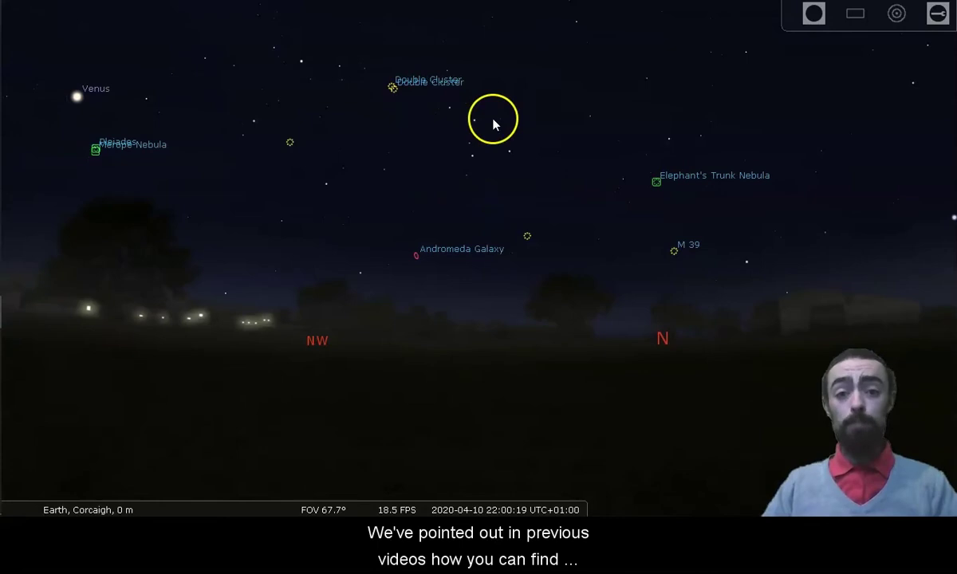
{"action": "left_click_drag", "start_coordinate": [493, 124], "coordinate": [494, 209]}
{"action": "scroll", "coordinate": [504, 176], "scroll_direction": "up", "scroll_amount": 3}
{"action": "scroll", "coordinate": [504, 175], "scroll_direction": "up", "scroll_amount": 2}
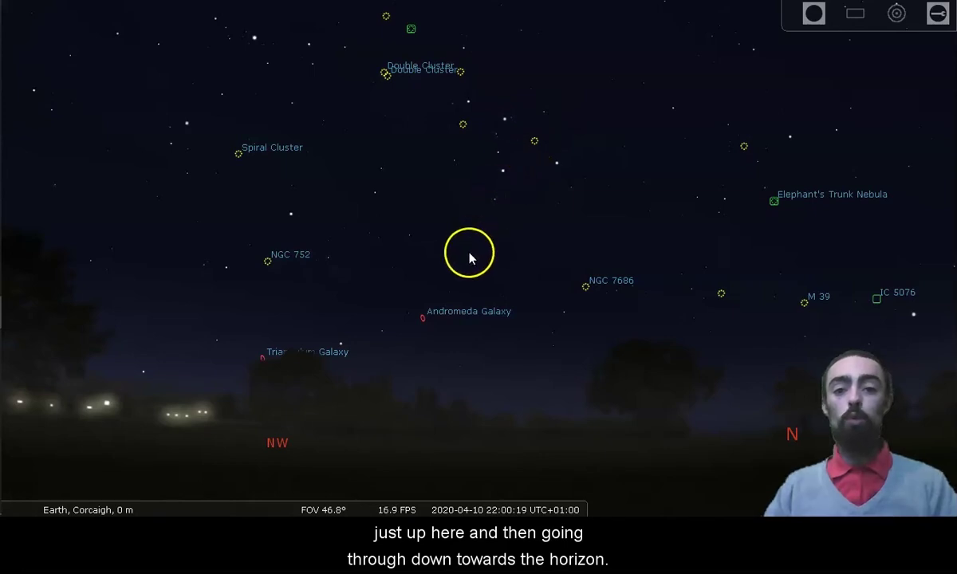
{"action": "left_click_drag", "start_coordinate": [437, 349], "coordinate": [489, 316]}
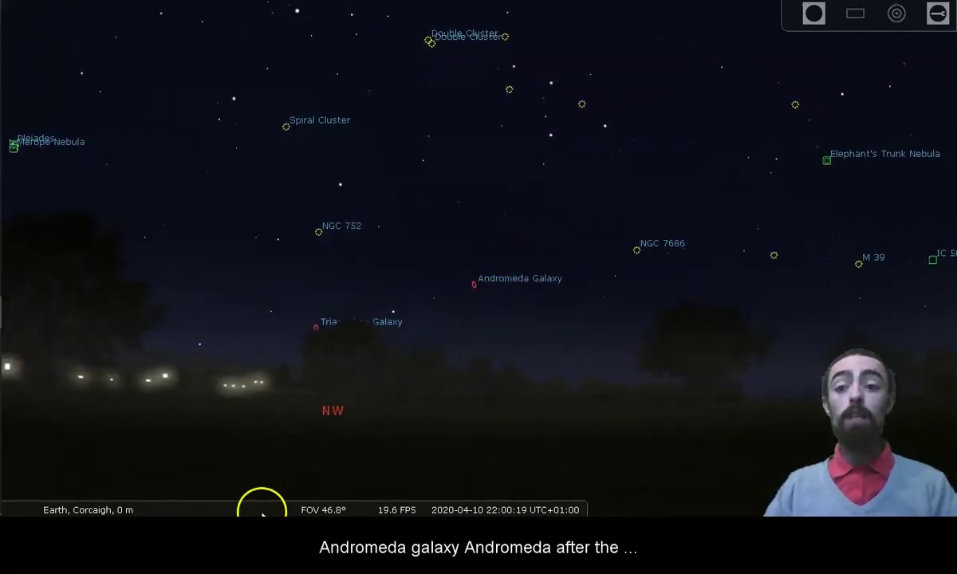
Show the constellation art and bring the Perseus figure above Andromeda into view at a field of view of about 36°.
{"action": "mouse_move", "coordinate": [139, 507]}
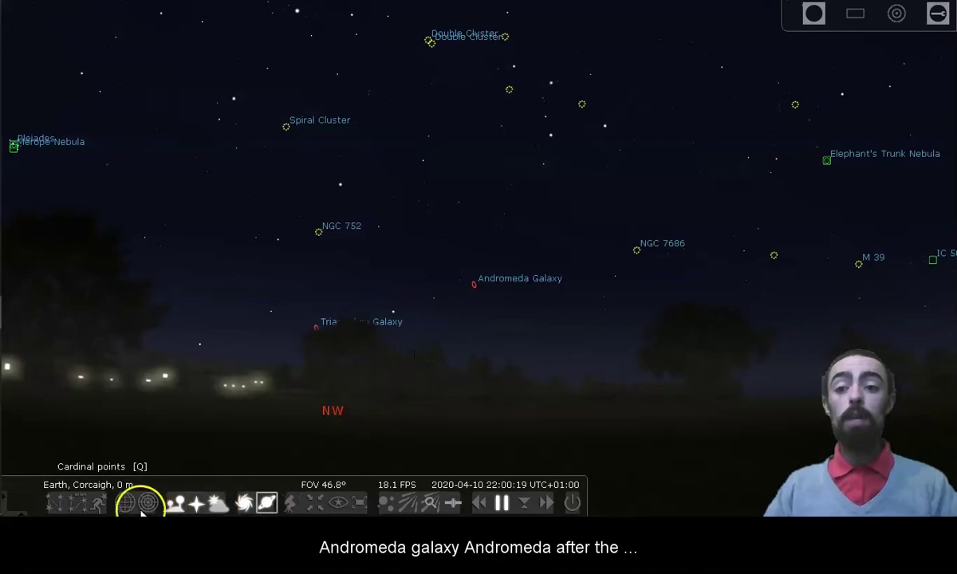
{"action": "left_click", "coordinate": [96, 504]}
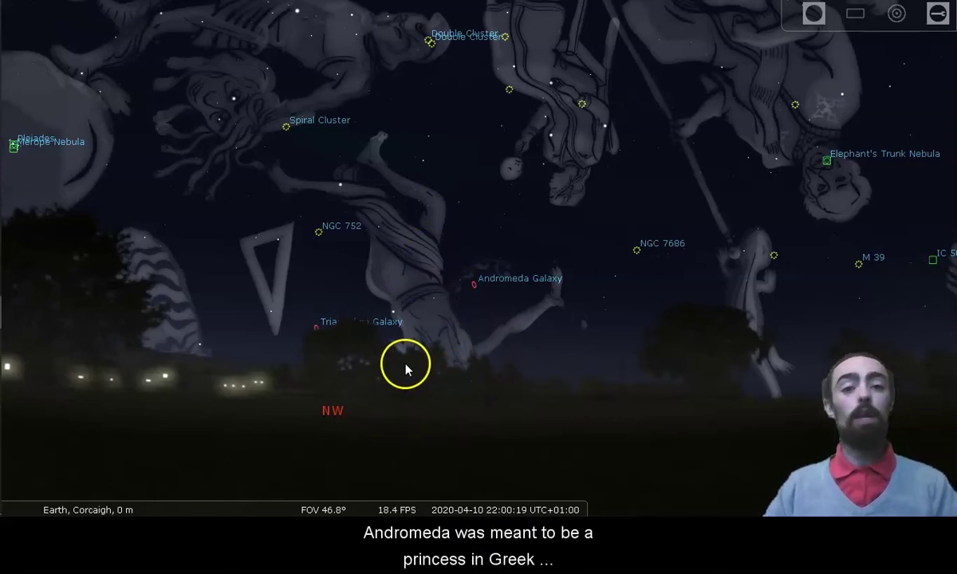
{"action": "left_click_drag", "start_coordinate": [399, 355], "coordinate": [477, 449]}
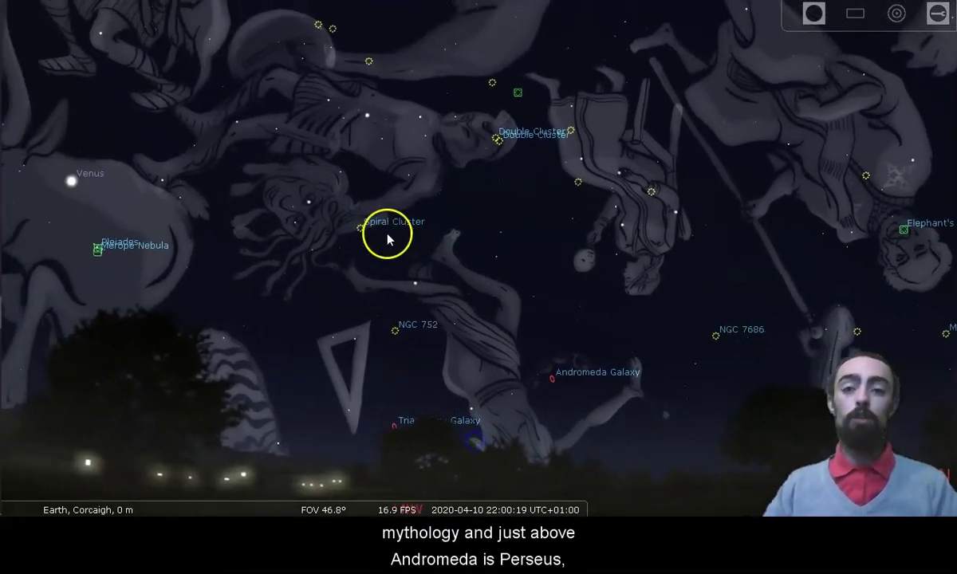
{"action": "left_click_drag", "start_coordinate": [387, 235], "coordinate": [491, 326]}
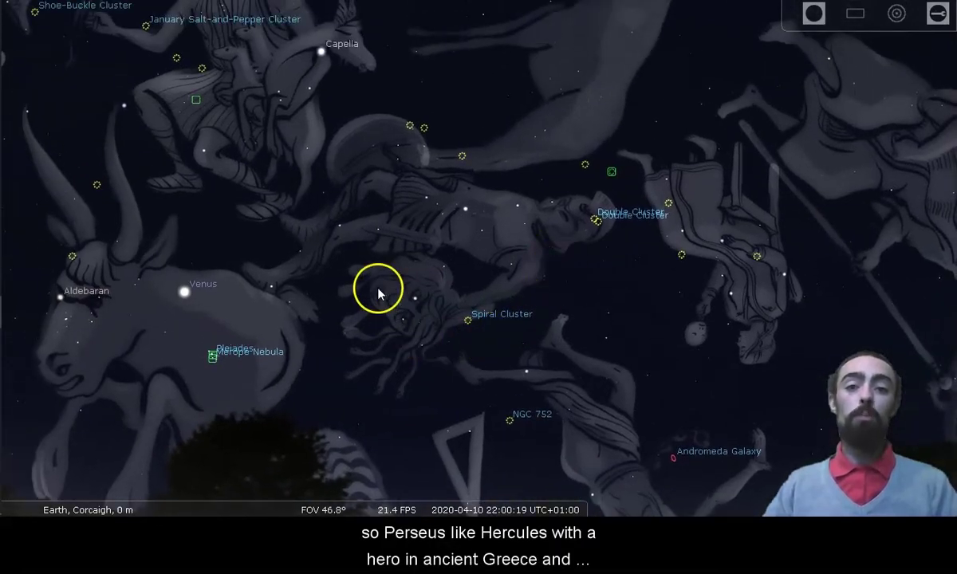
{"action": "scroll", "coordinate": [409, 316], "scroll_direction": "up", "scroll_amount": 4}
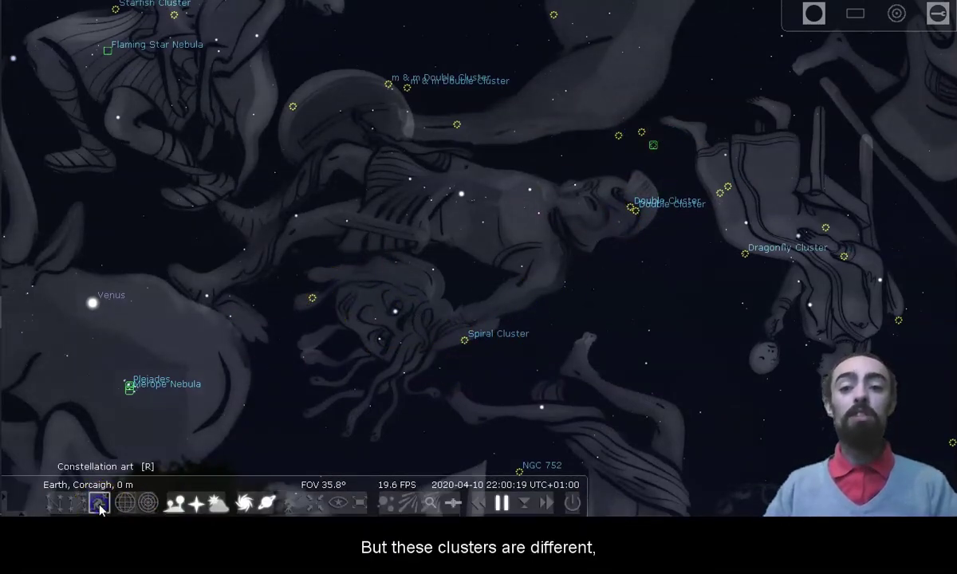
Hide the constellation art and enlarge the area around the Spiral Cluster to a field of view of about 22°.
{"action": "left_click", "coordinate": [100, 504]}
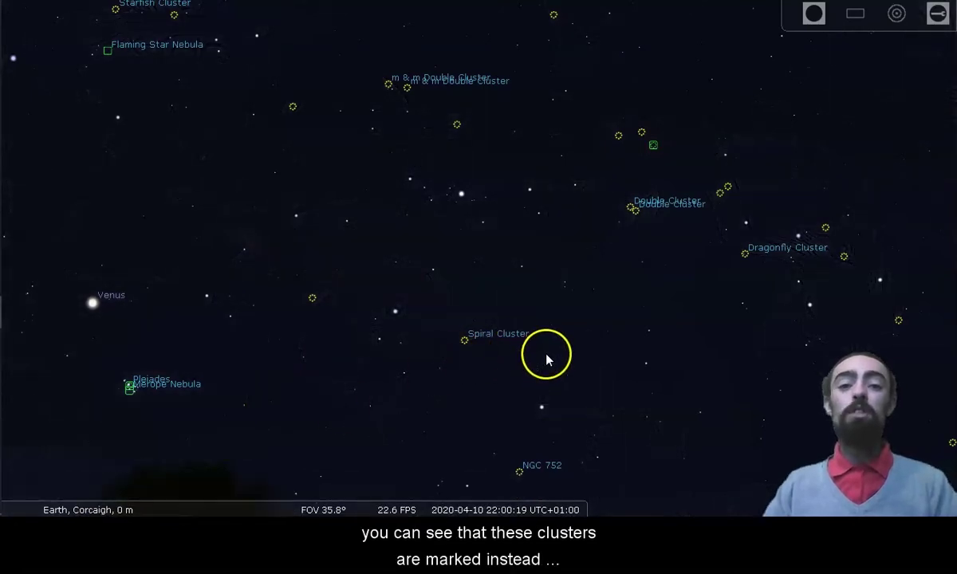
{"action": "left_click_drag", "start_coordinate": [546, 360], "coordinate": [554, 295]}
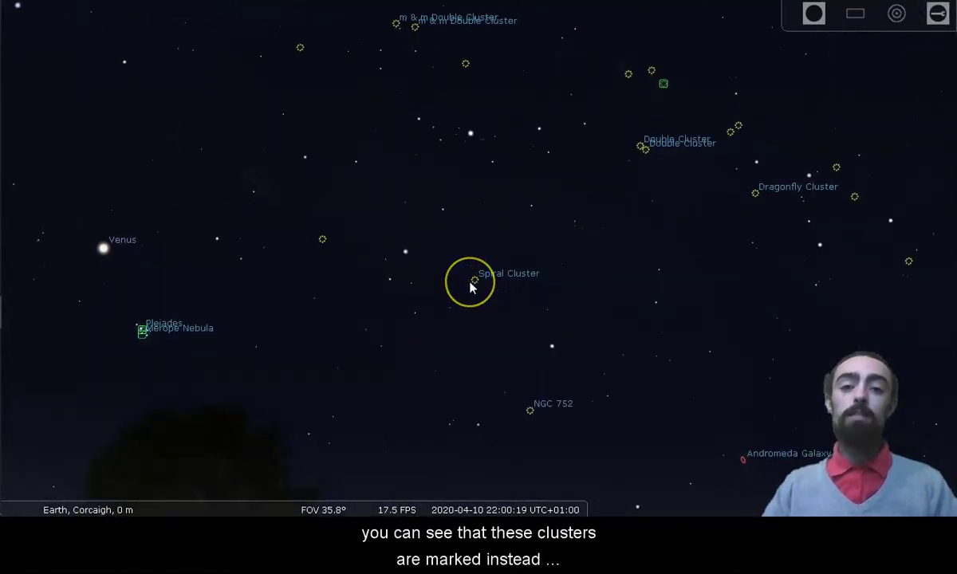
{"action": "scroll", "coordinate": [471, 287], "scroll_direction": "up", "scroll_amount": 2}
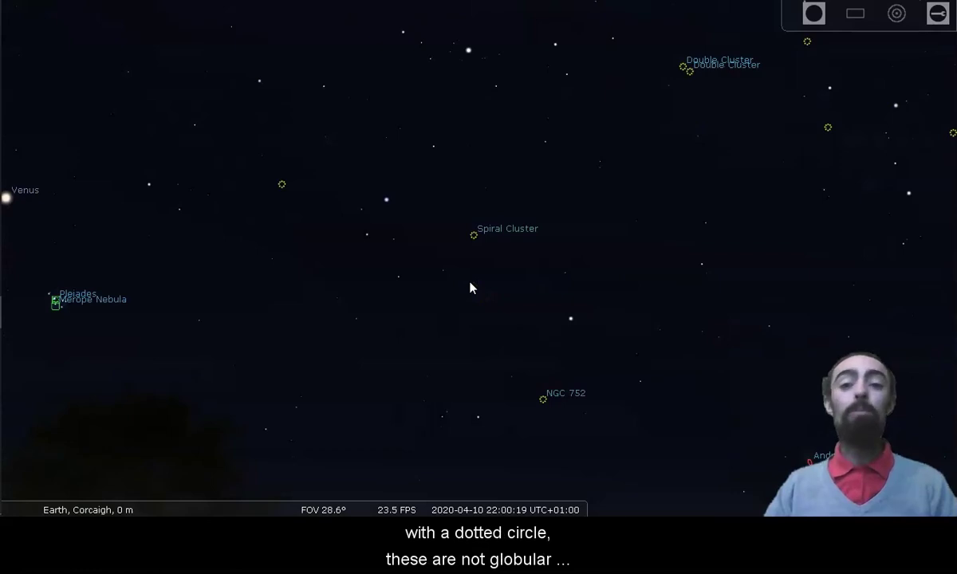
{"action": "scroll", "coordinate": [471, 288], "scroll_direction": "up", "scroll_amount": 5}
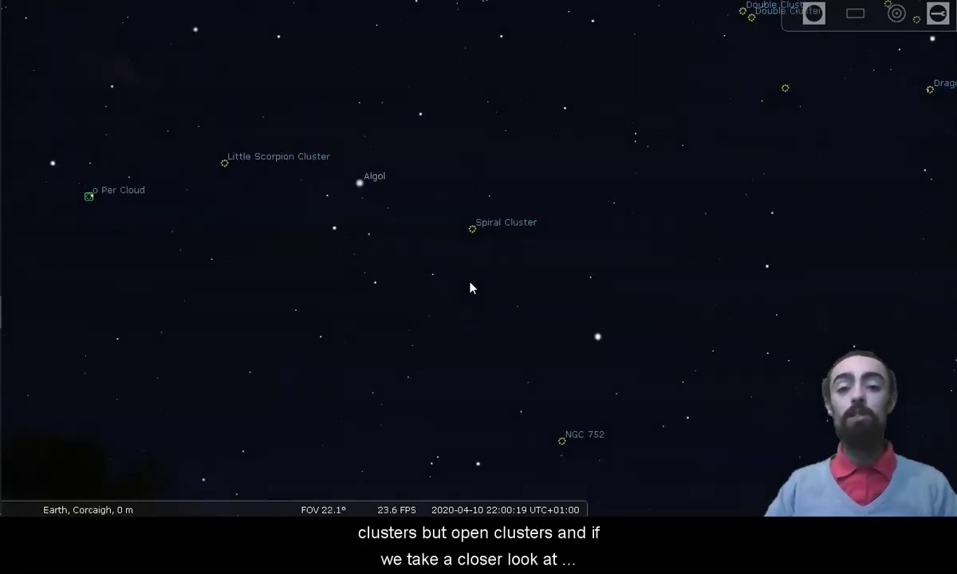
Close in on the stars of the Spiral Cluster to a field of view of about 0.64°.
{"action": "key", "text": "Up"}
{"action": "key", "text": "Right"}
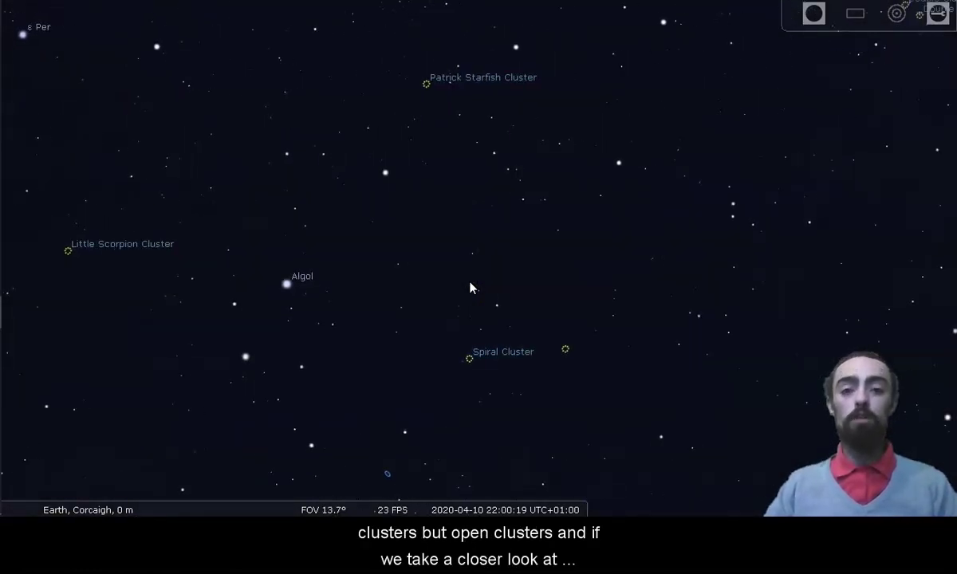
{"action": "key", "text": "Down"}
{"action": "scroll", "coordinate": [471, 288], "scroll_direction": "up", "scroll_amount": 8}
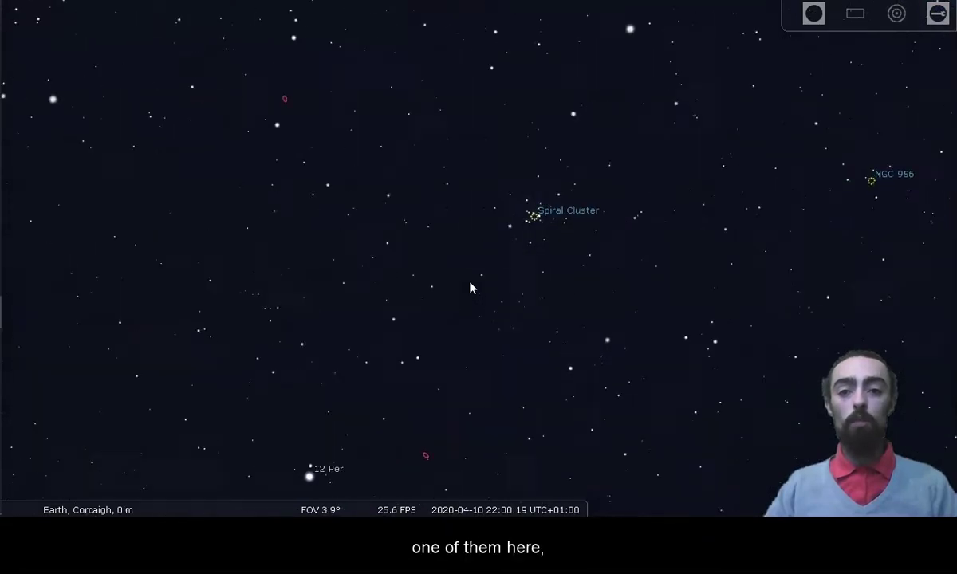
{"action": "scroll", "coordinate": [470, 288], "scroll_direction": "up", "scroll_amount": 3}
{"action": "key", "text": "Right"}
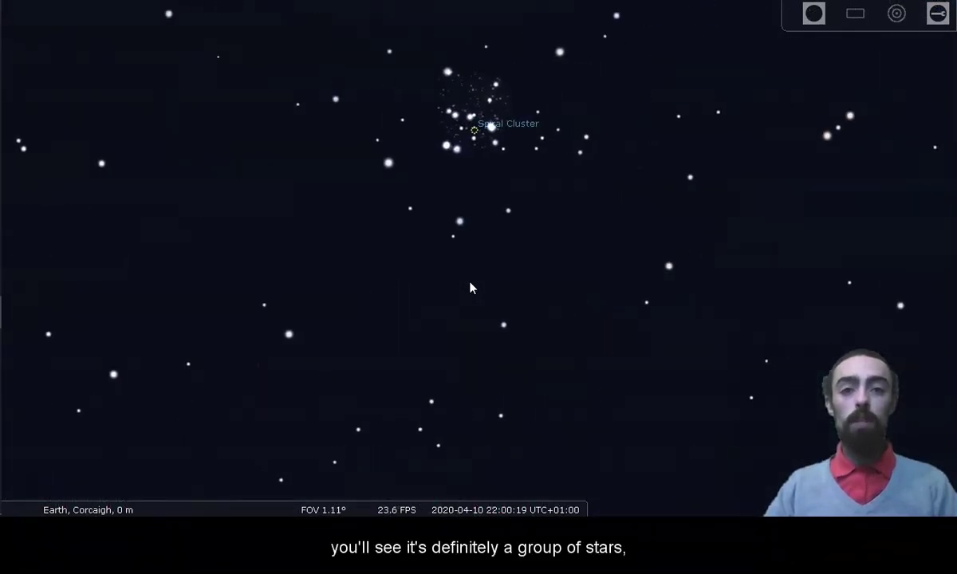
{"action": "key", "text": "Up"}
{"action": "left_click", "coordinate": [511, 239]}
{"action": "left_click", "coordinate": [448, 199]}
{"action": "left_click", "coordinate": [530, 165]}
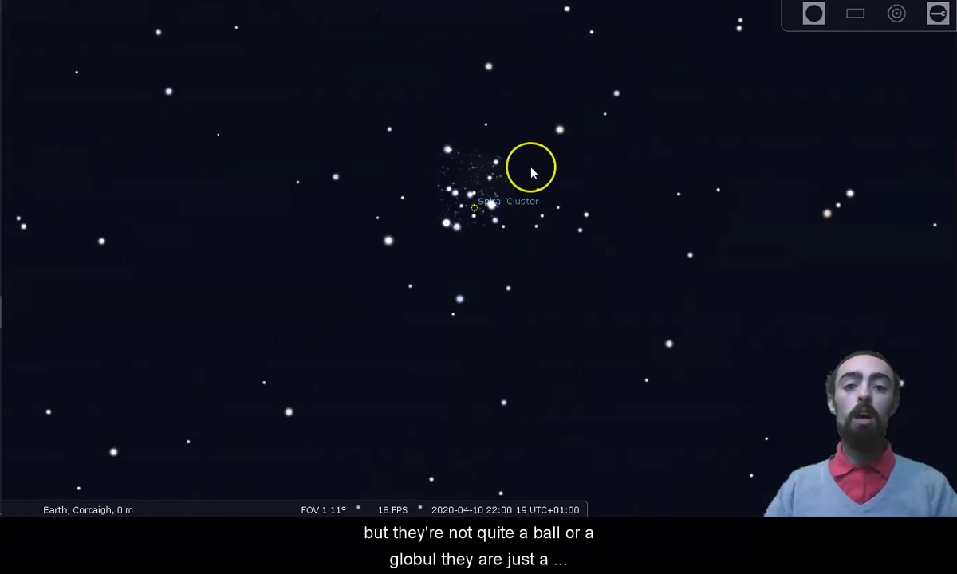
{"action": "scroll", "coordinate": [531, 164], "scroll_direction": "up", "scroll_amount": 3}
{"action": "key", "text": "Up"}
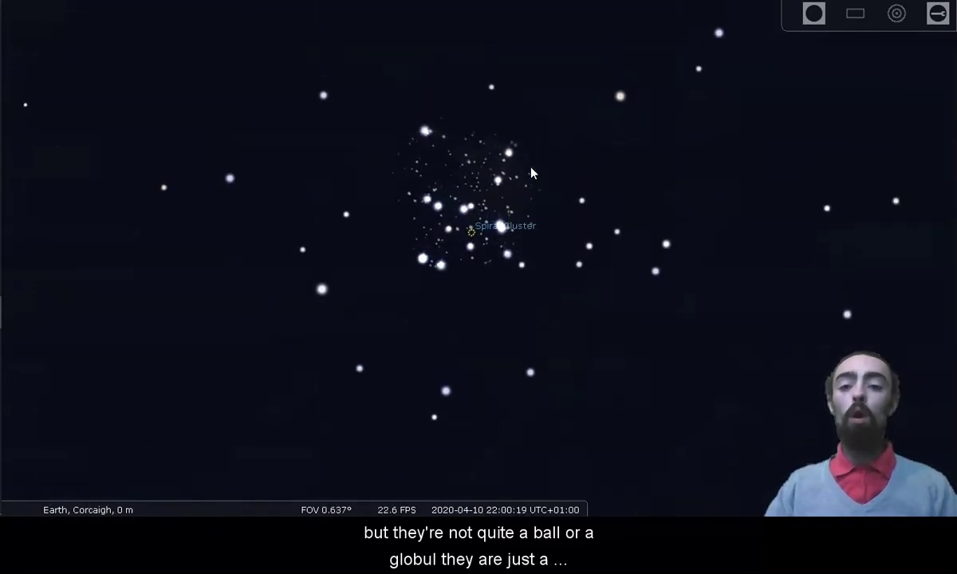
Widen the view around the Spiral Cluster to a field of view of about 31°, taking in Venus and the Pleiades.
{"action": "scroll", "coordinate": [532, 172], "scroll_direction": "down", "scroll_amount": 2}
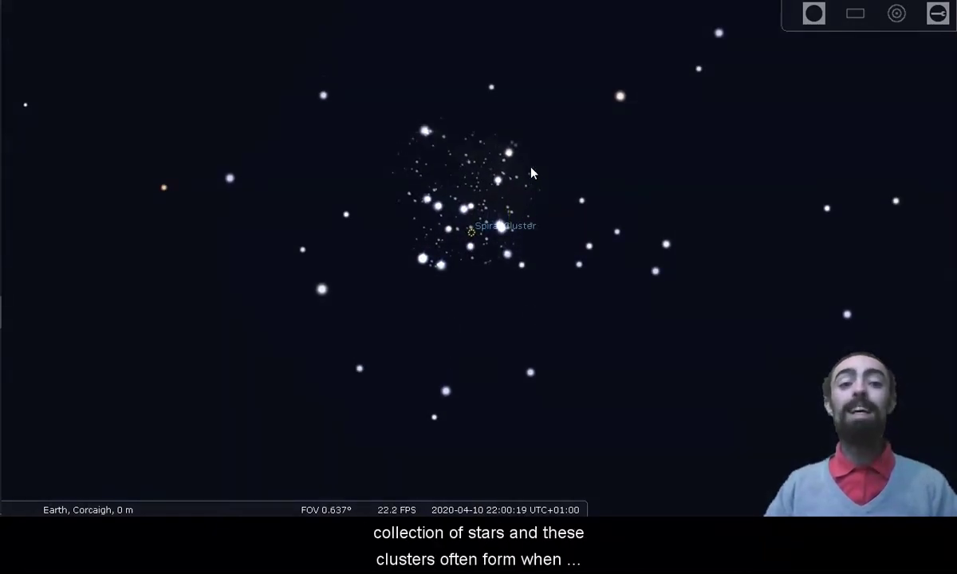
{"action": "scroll", "coordinate": [532, 172], "scroll_direction": "down", "scroll_amount": 3}
{"action": "scroll", "coordinate": [532, 172], "scroll_direction": "down", "scroll_amount": 5}
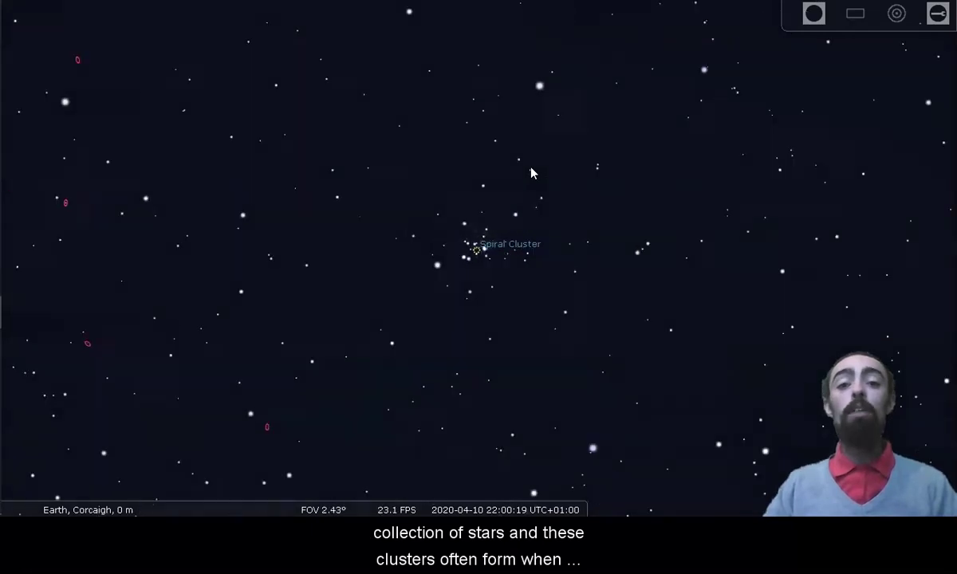
{"action": "scroll", "coordinate": [532, 172], "scroll_direction": "down", "scroll_amount": 3}
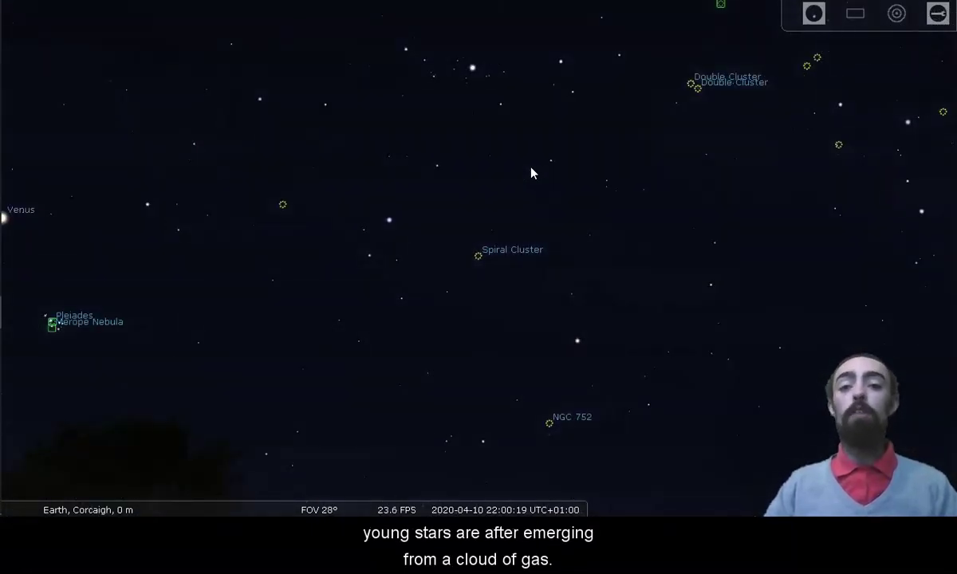
{"action": "scroll", "coordinate": [532, 173], "scroll_direction": "down", "scroll_amount": 1}
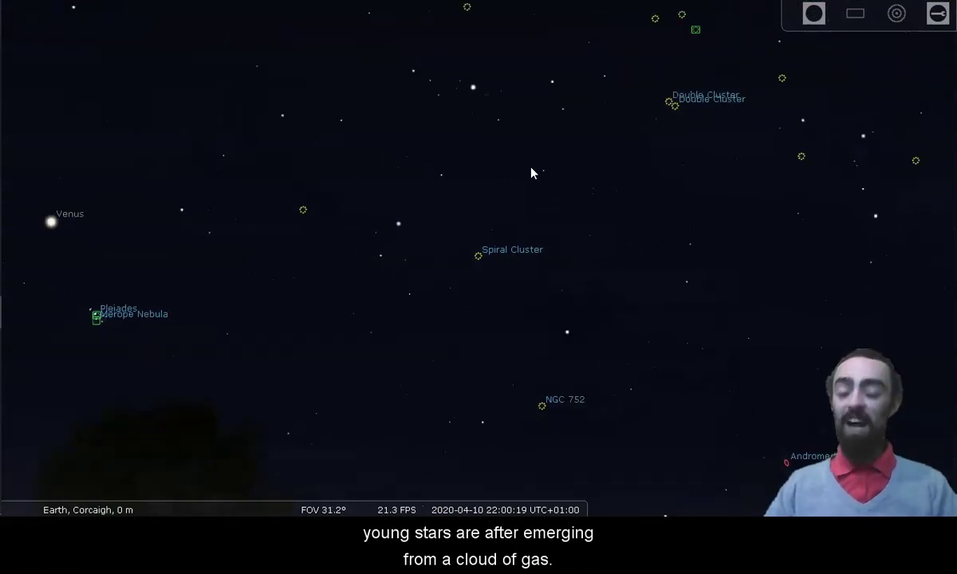
Bring the Pleiades into view at a field of view of about 16.8° and hide the deep-sky object markers and labels.
{"action": "key", "text": "Left"}
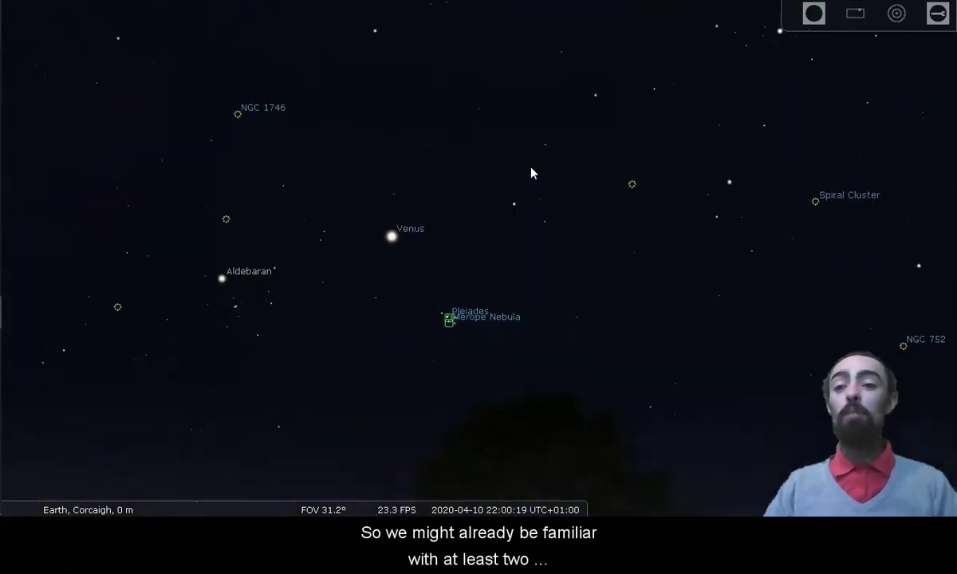
{"action": "key", "text": "Down"}
{"action": "key", "text": "Left"}
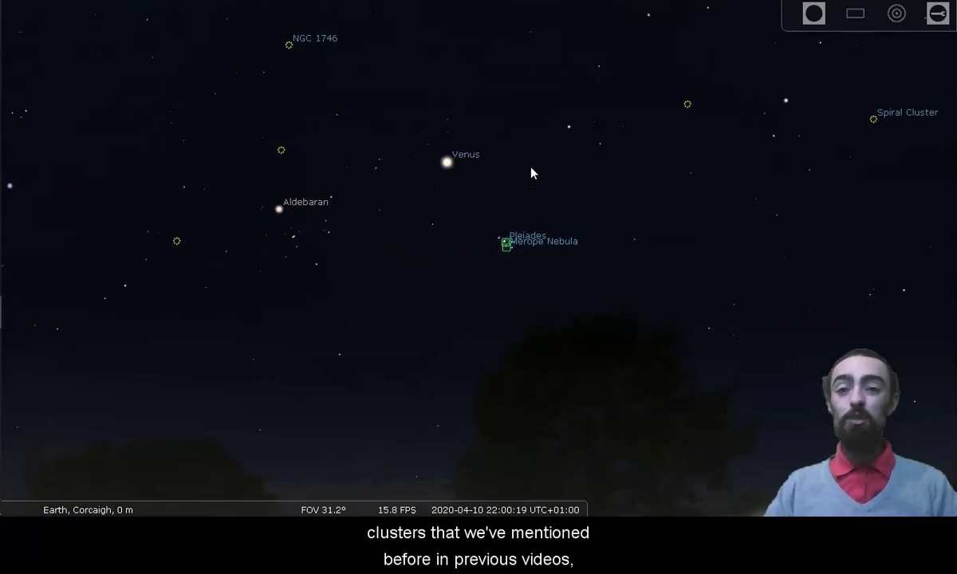
{"action": "scroll", "coordinate": [532, 172], "scroll_direction": "up", "scroll_amount": 3}
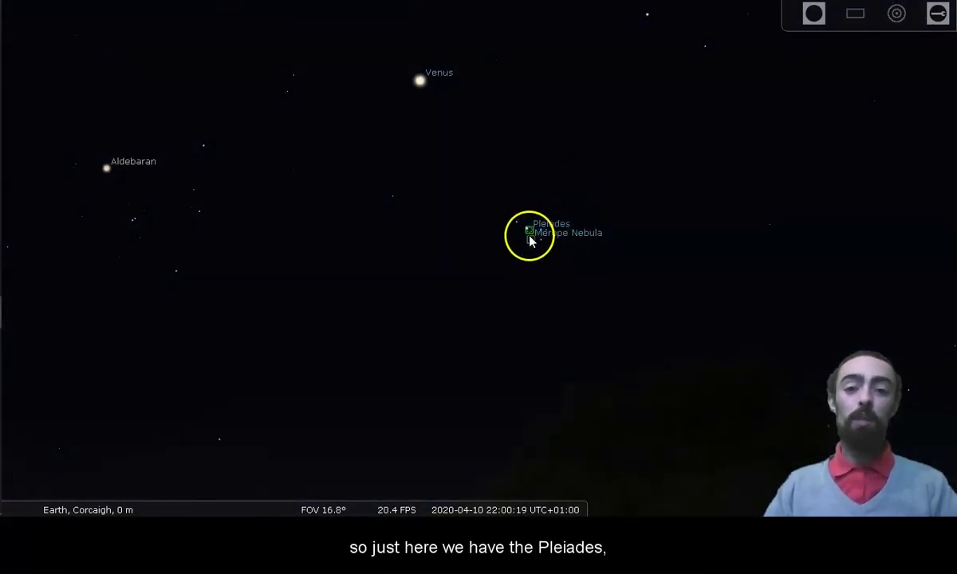
{"action": "mouse_move", "coordinate": [129, 506]}
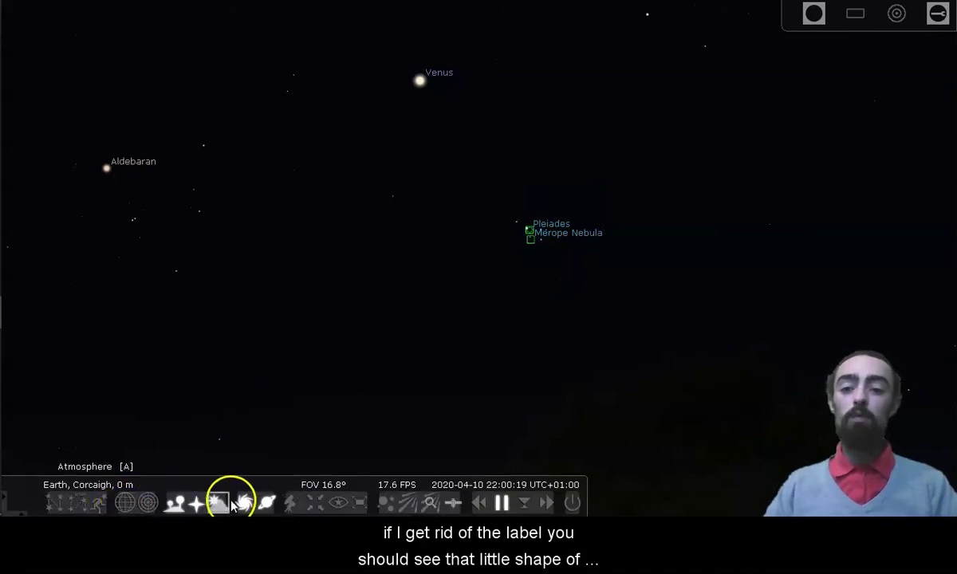
{"action": "left_click", "coordinate": [243, 505]}
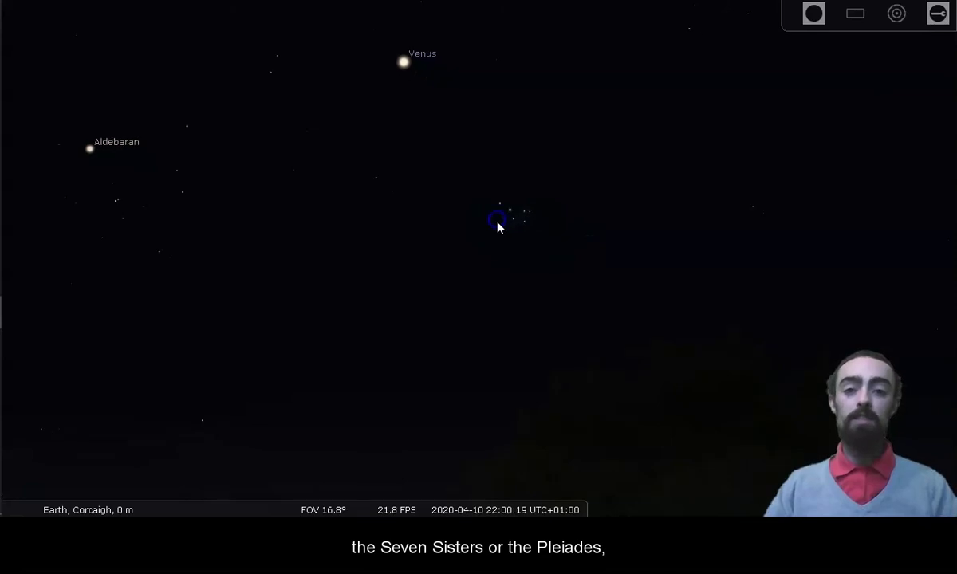
Close in on the stars and nebulosity of the Pleiades to a field of view of about 3.1°.
{"action": "scroll", "coordinate": [498, 225], "scroll_direction": "up", "scroll_amount": 5}
{"action": "scroll", "coordinate": [497, 228], "scroll_direction": "up", "scroll_amount": 3}
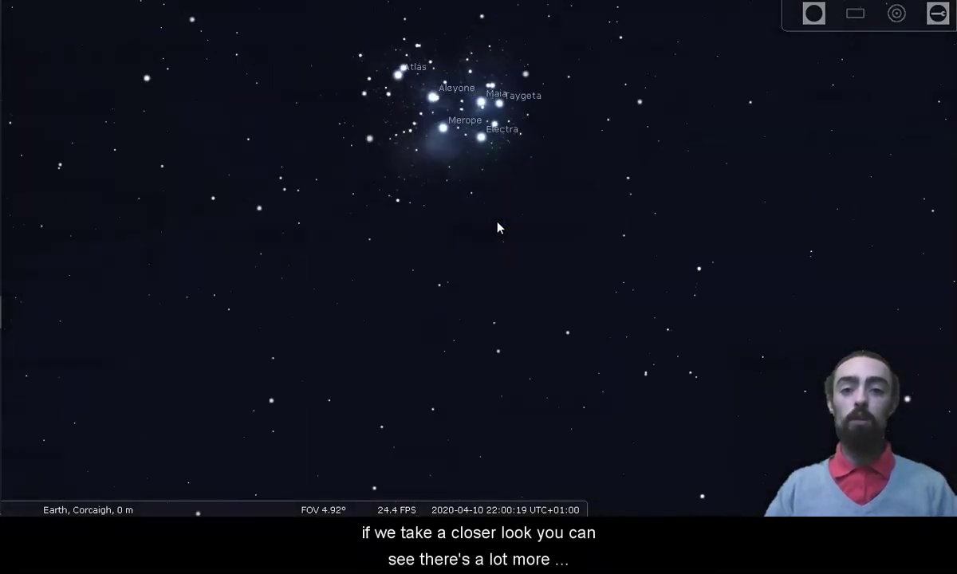
{"action": "scroll", "coordinate": [498, 228], "scroll_direction": "up", "scroll_amount": 2}
{"action": "scroll", "coordinate": [498, 228], "scroll_direction": "up", "scroll_amount": 1}
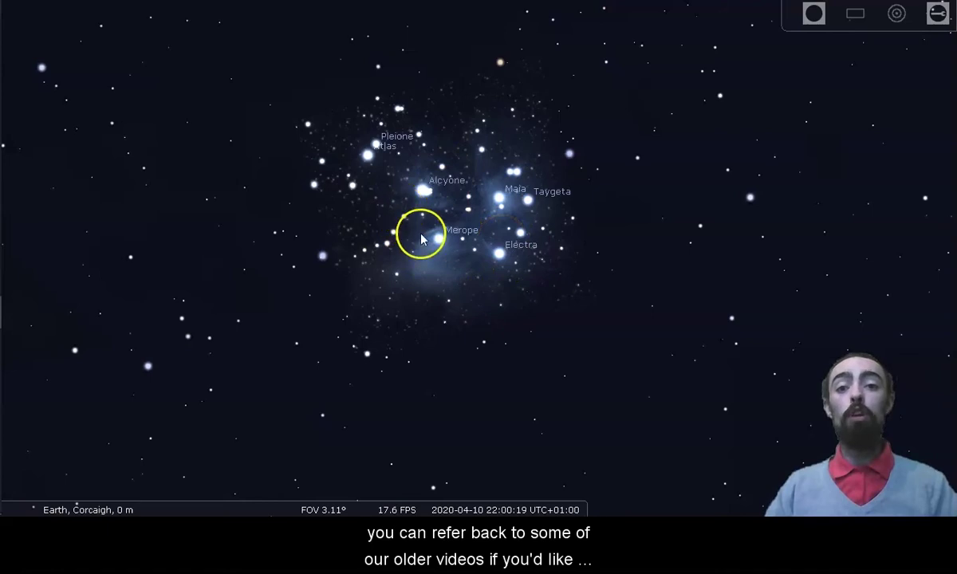
Widen the view from the Pleiades past the star group beside Aldebaran to about 49°, taking in Betelgeuse and Rigel.
{"action": "scroll", "coordinate": [479, 261], "scroll_direction": "down", "scroll_amount": 5}
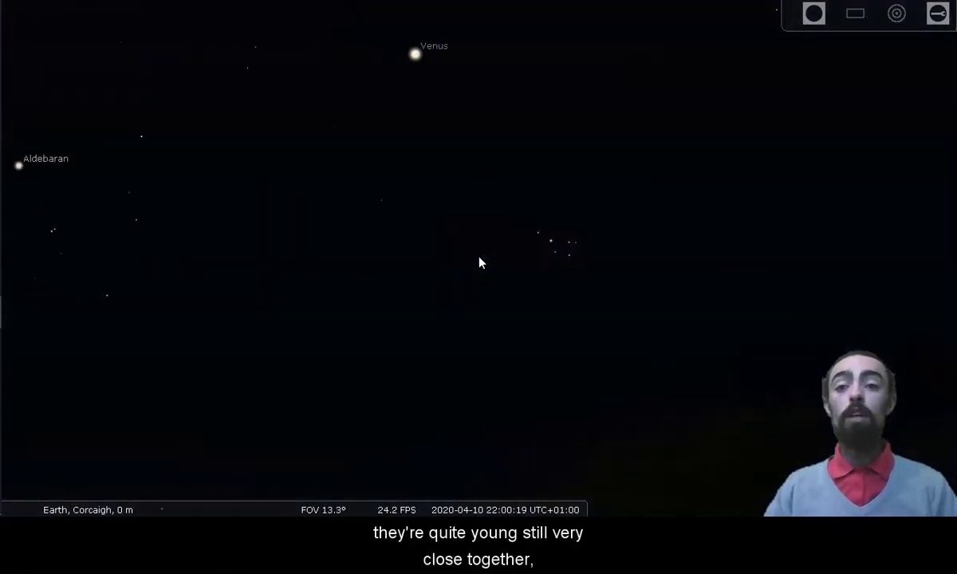
{"action": "key", "text": "Left"}
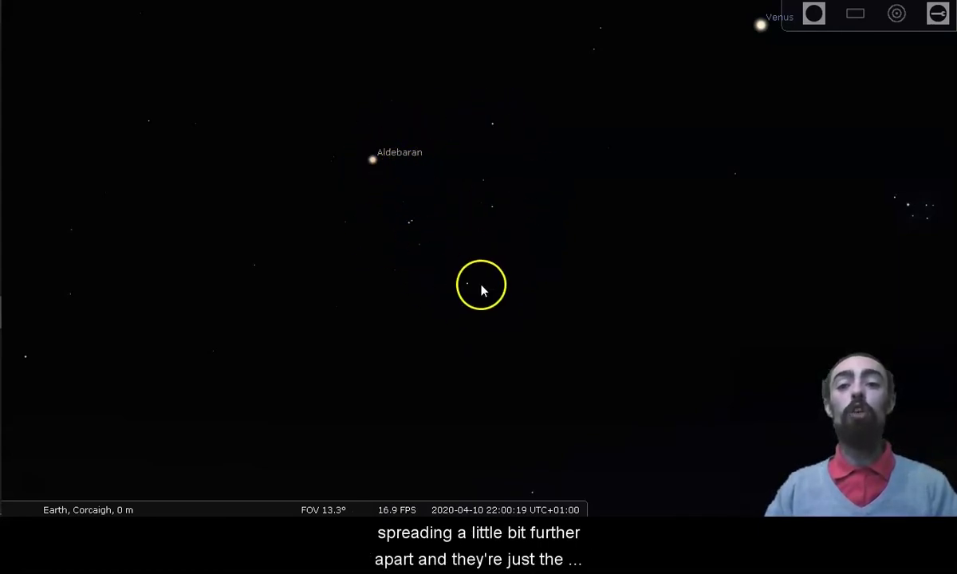
{"action": "scroll", "coordinate": [394, 168], "scroll_direction": "down", "scroll_amount": 5}
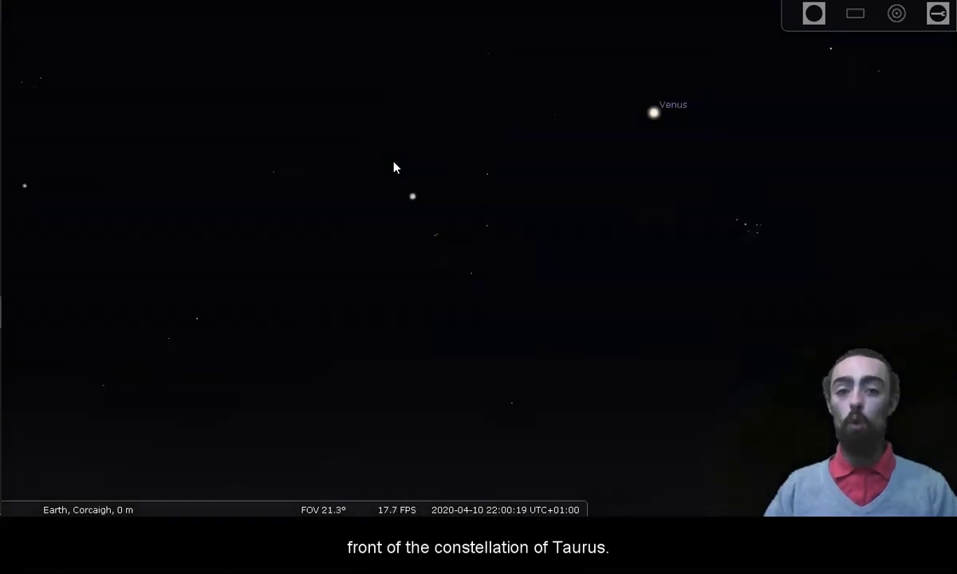
{"action": "scroll", "coordinate": [394, 167], "scroll_direction": "down", "scroll_amount": 4}
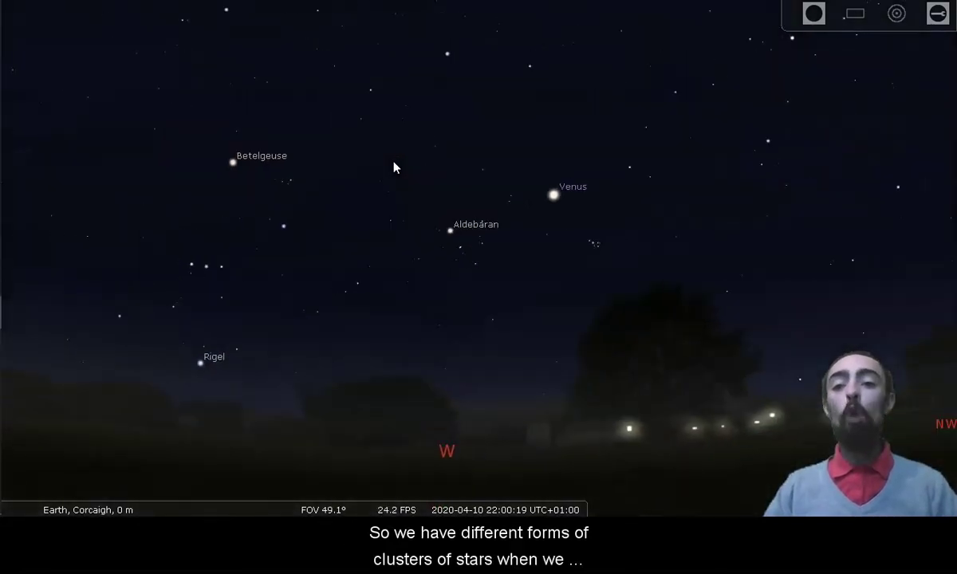
Turn from the western sky round to the northeast at a field of view of about 85.5°, with Arcturus above the east.
{"action": "key", "text": "Right"}
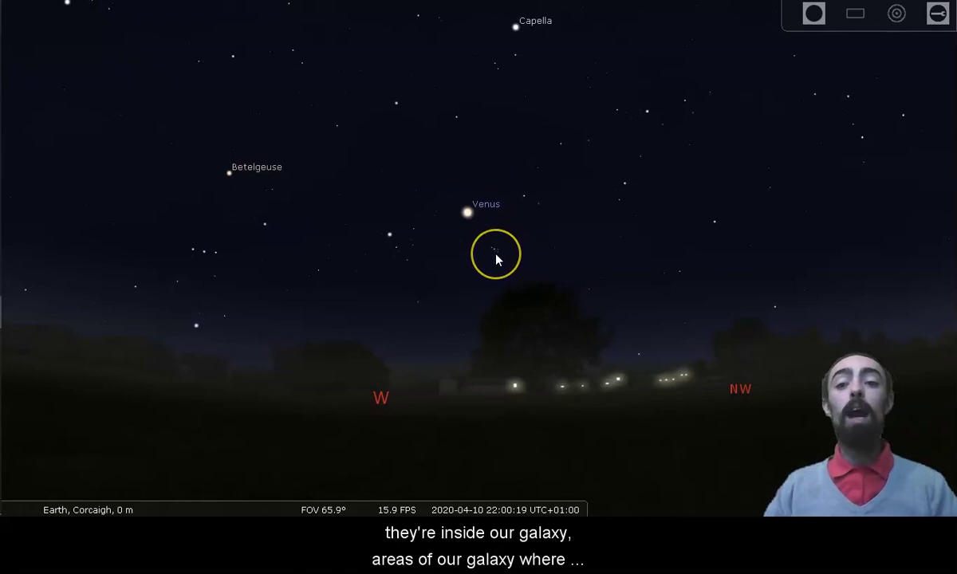
{"action": "scroll", "coordinate": [495, 259], "scroll_direction": "down", "scroll_amount": 3}
{"action": "key", "text": "Right"}
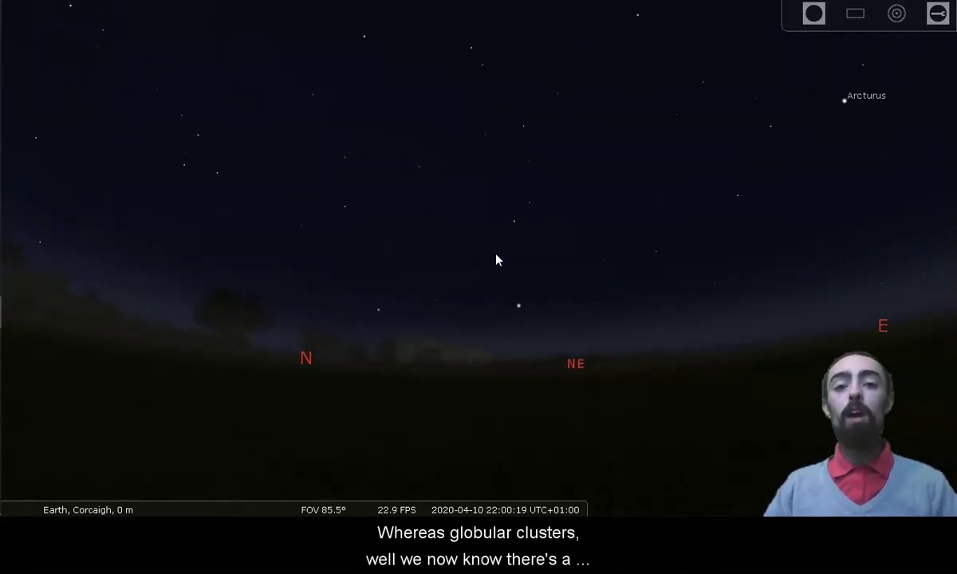
{"action": "left_click", "coordinate": [524, 254]}
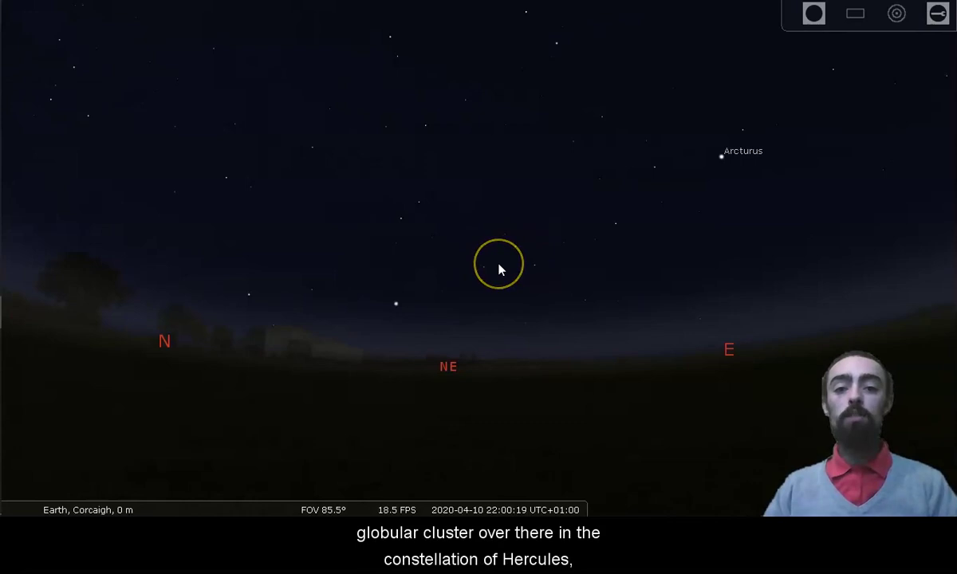
Close in on the location of the globular cluster in Hercules, near the star ζ Her.
{"action": "scroll", "coordinate": [500, 270], "scroll_direction": "up", "scroll_amount": 5}
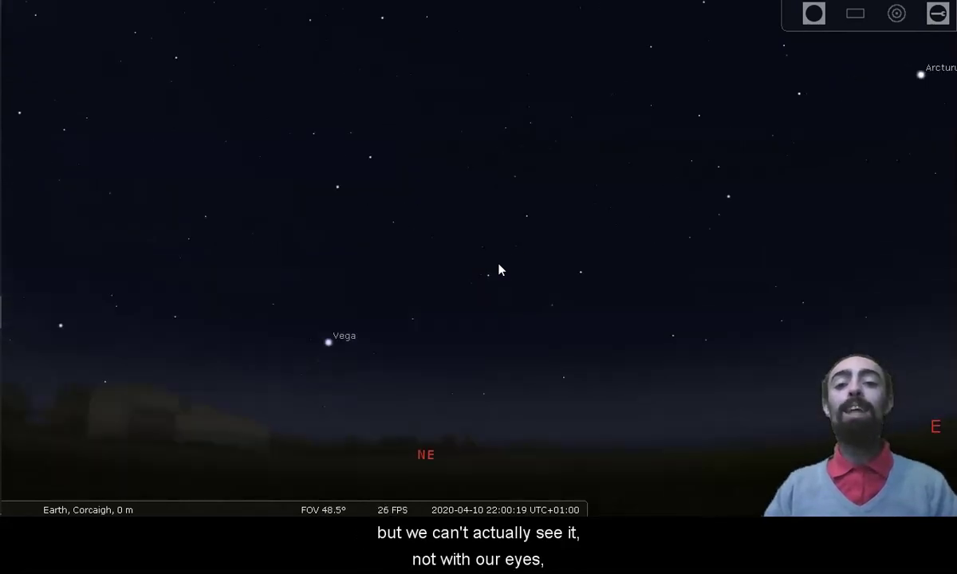
{"action": "scroll", "coordinate": [500, 270], "scroll_direction": "up", "scroll_amount": 3}
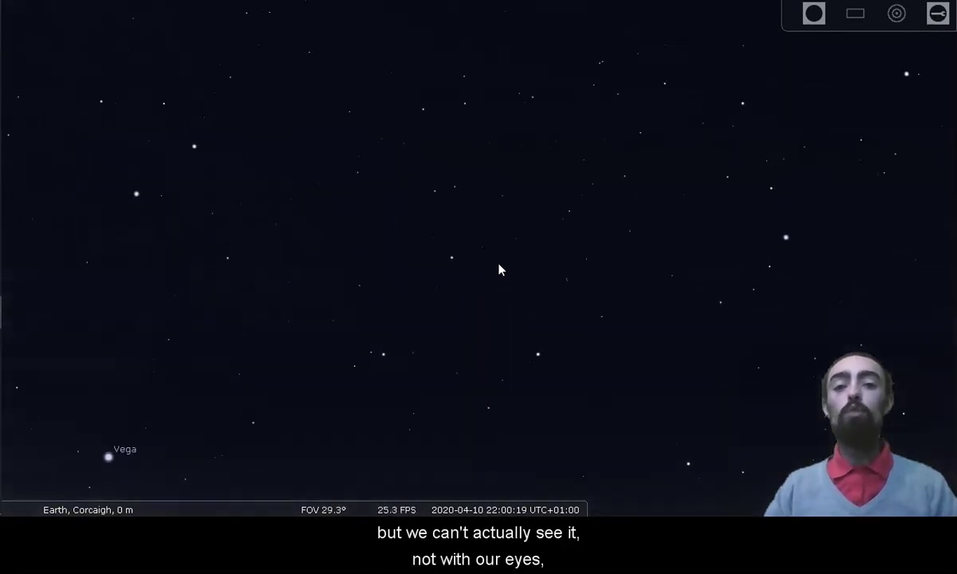
{"action": "scroll", "coordinate": [499, 270], "scroll_direction": "up", "scroll_amount": 2}
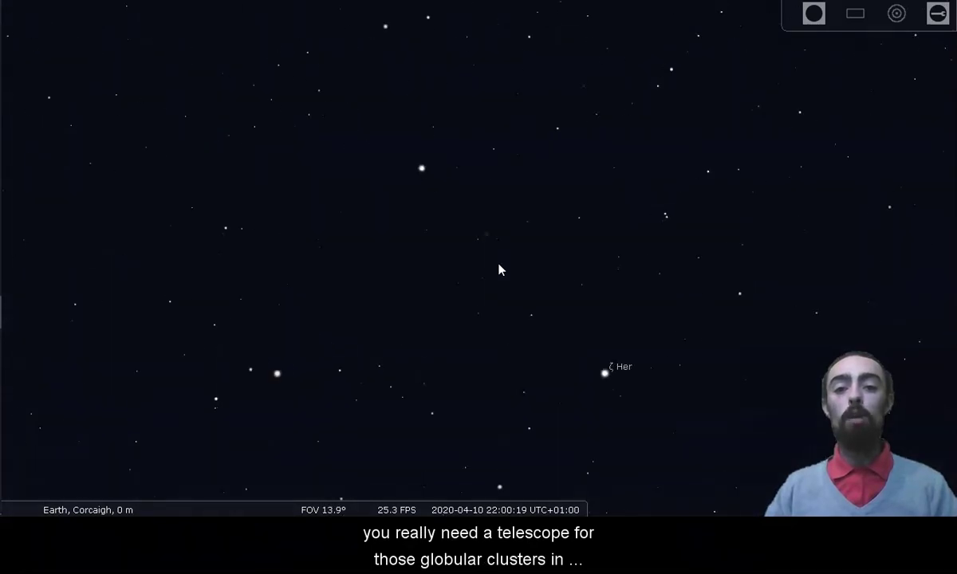
{"action": "scroll", "coordinate": [500, 269], "scroll_direction": "up", "scroll_amount": 4}
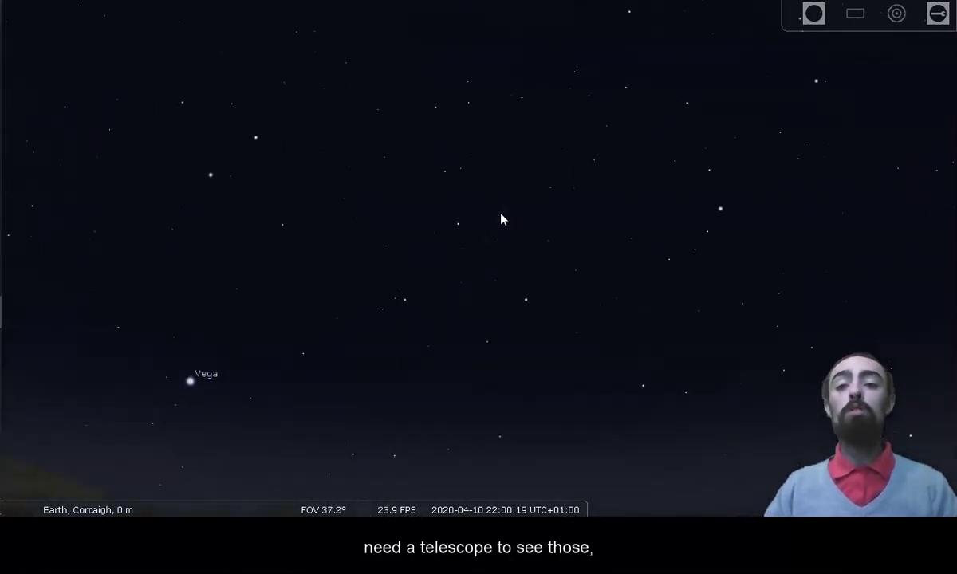
Widen the view from Hercules to a field of view of about 96.6°, showing the horizon from north to east.
{"action": "scroll", "coordinate": [502, 219], "scroll_direction": "down", "scroll_amount": 4}
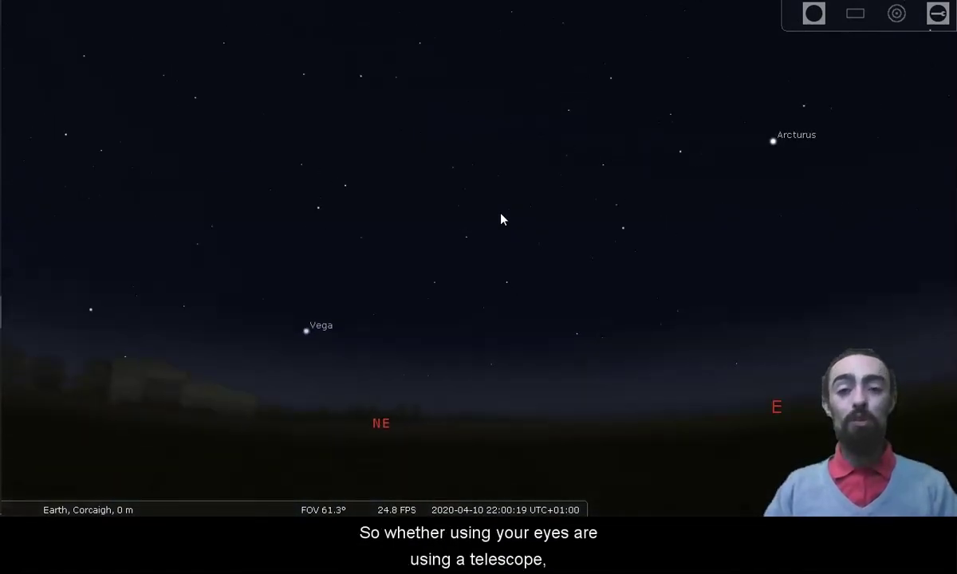
{"action": "scroll", "coordinate": [502, 219], "scroll_direction": "down", "scroll_amount": 4}
{"action": "key", "text": "Left"}
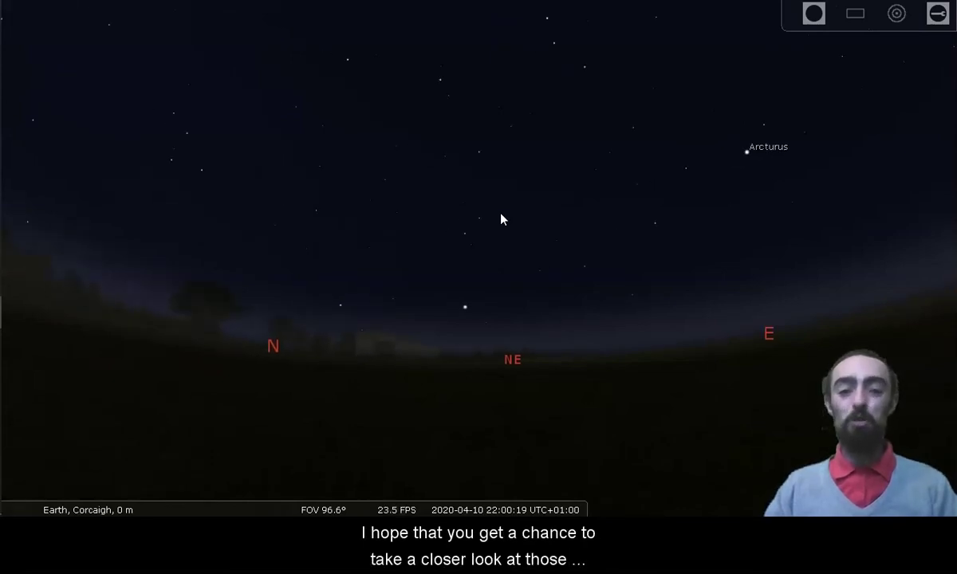
{"action": "key", "text": "Down"}
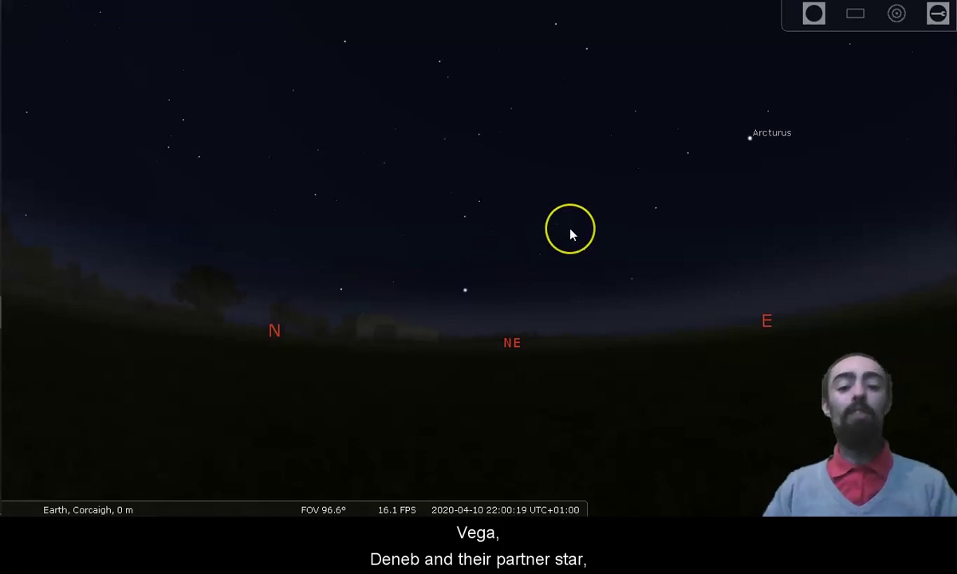
Speed time forward to about 02:34 on 2020-04-11, restore the normal time rate, and shift the view toward the north.
{"action": "key", "text": "l"}
{"action": "key", "text": "l"}
{"action": "key", "text": "l"}
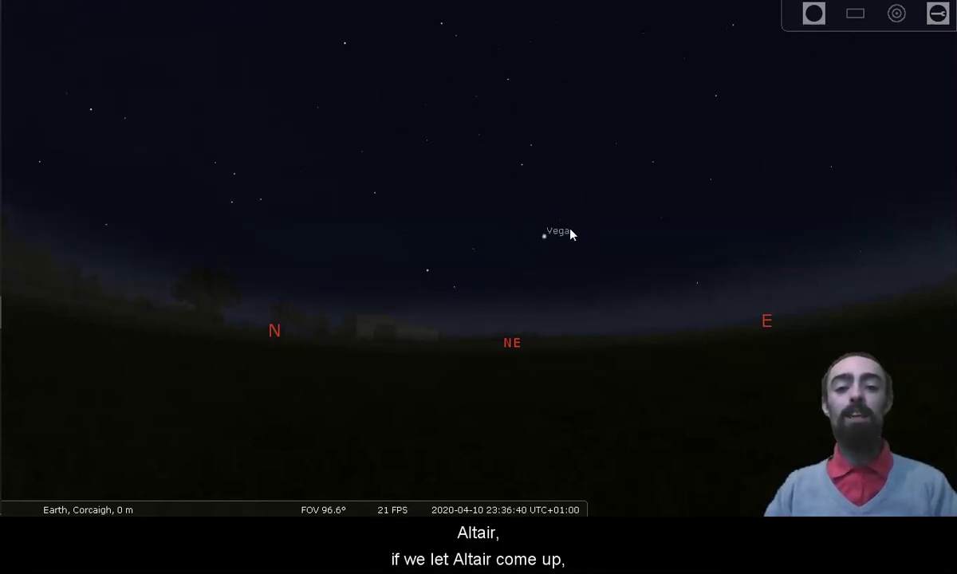
{"action": "key", "text": "k"}
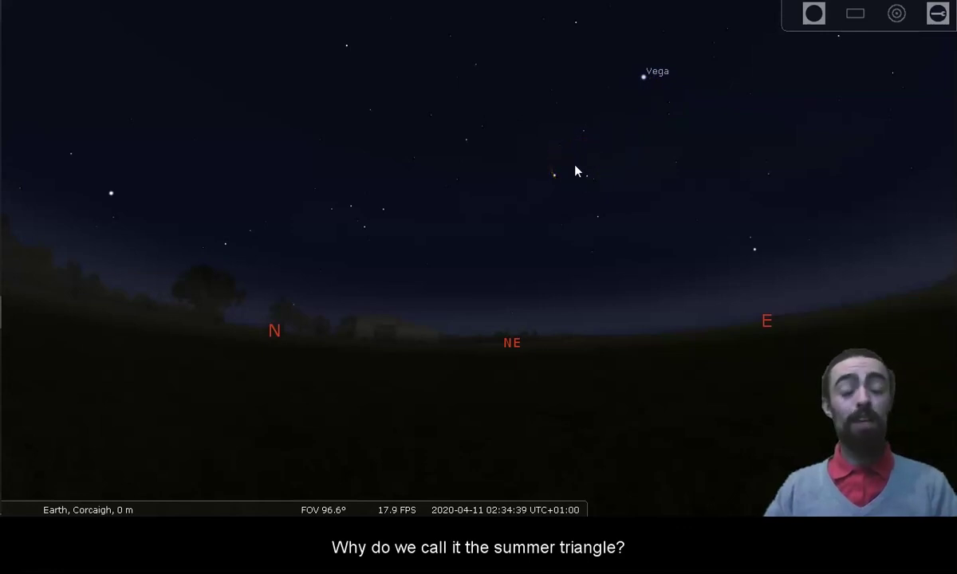
{"action": "left_click", "coordinate": [554, 173]}
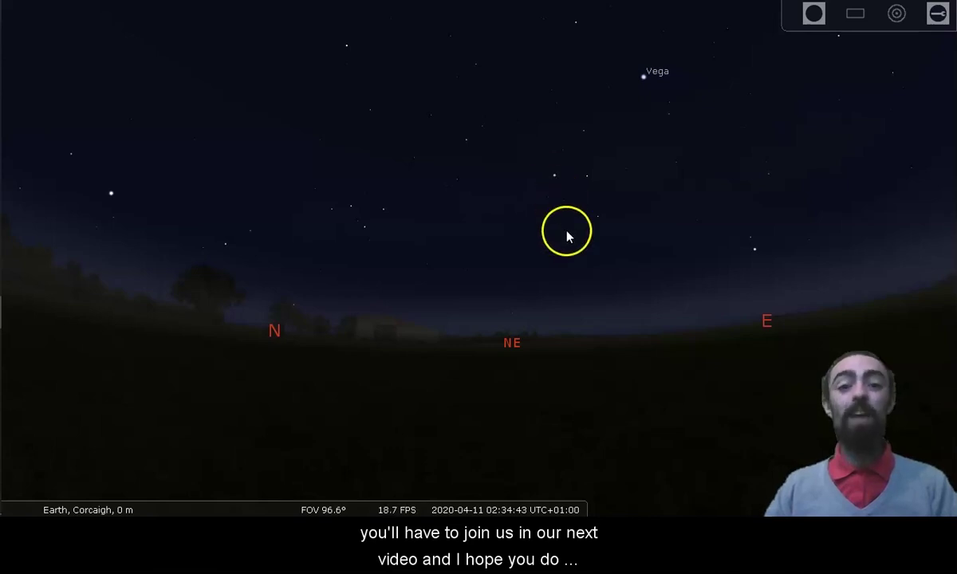
{"action": "left_click_drag", "start_coordinate": [495, 275], "coordinate": [466, 366]}
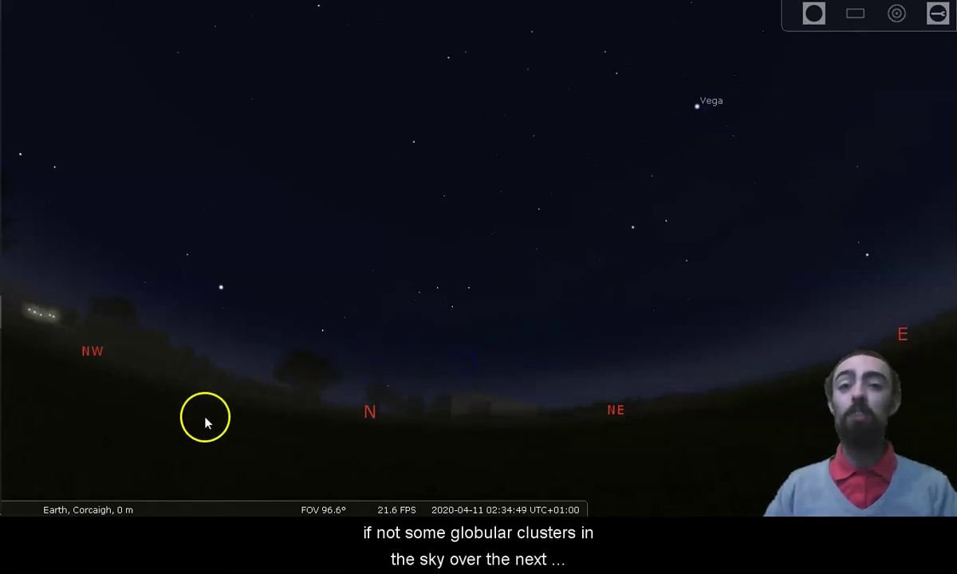